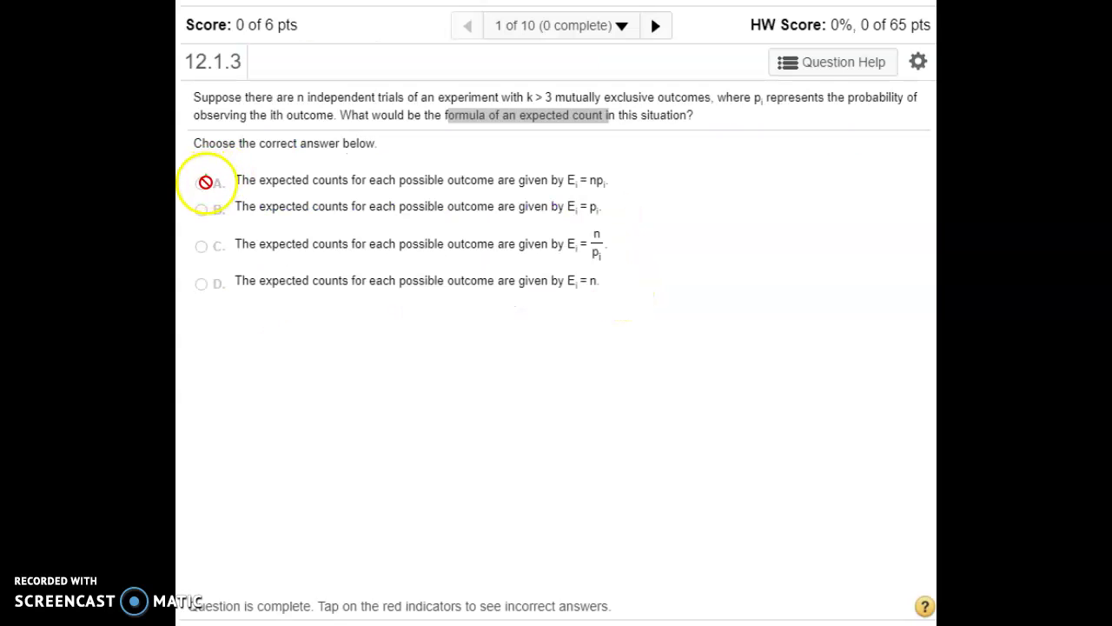
# Show the correct answer for 12.1.3: expected counts are E_i = np_i (option A).
pyautogui.click(201, 178)
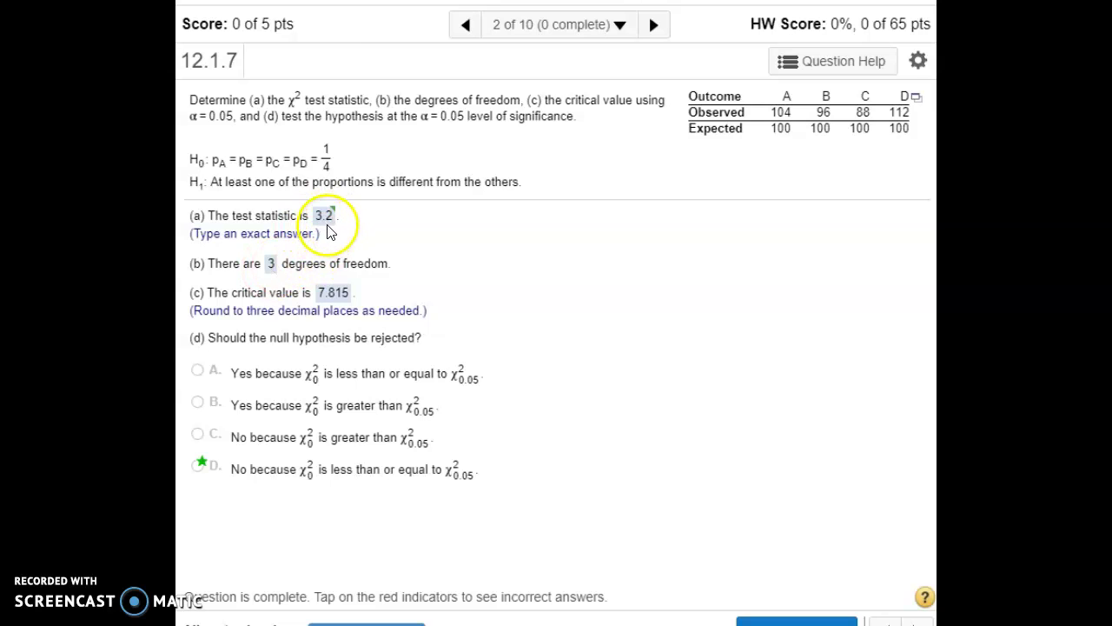
# Bring up the export options for question 12.1.7's Outcome data table.
pyautogui.click(909, 99)
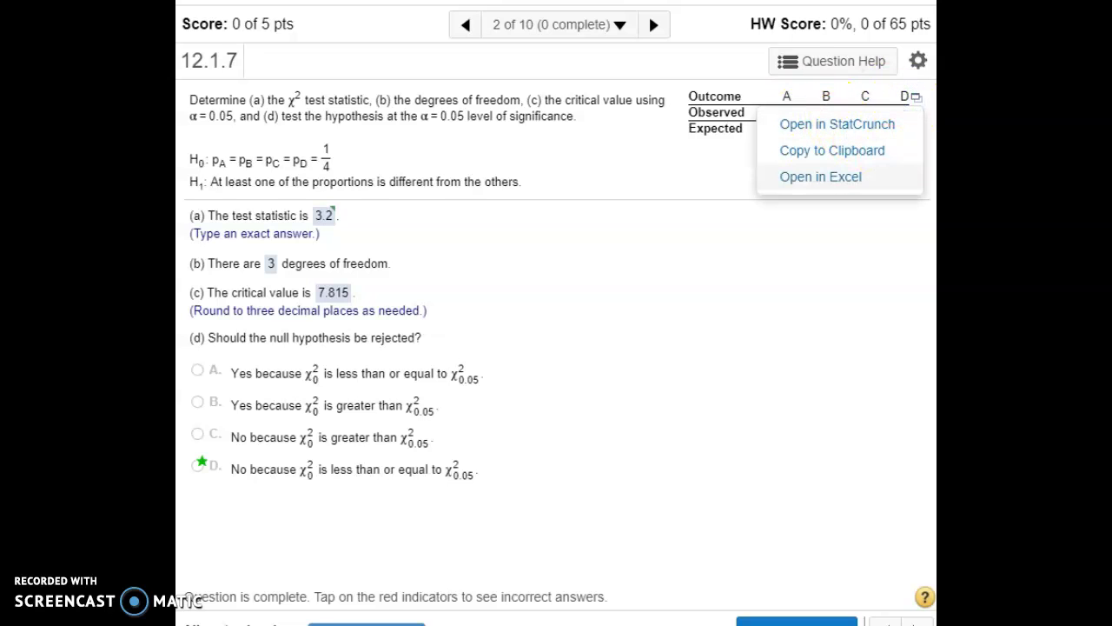
# Run a chi-square goodness-of-fit test of Observed vs Expected, getting 3.2 with 3 df.
pyautogui.click(511, 87)
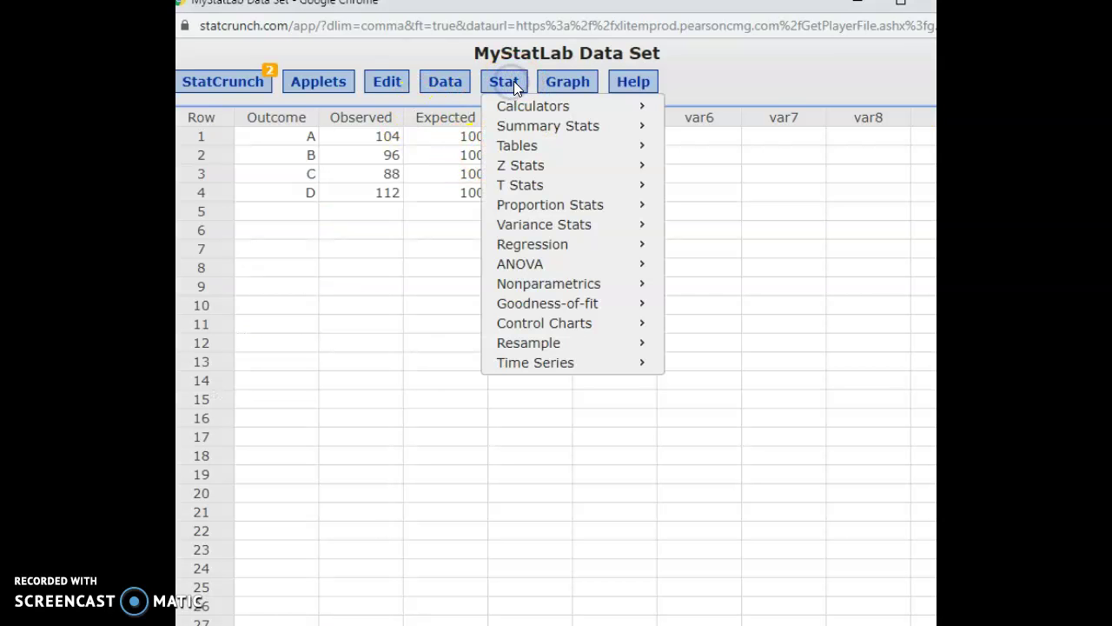
pyautogui.moveTo(574, 309)
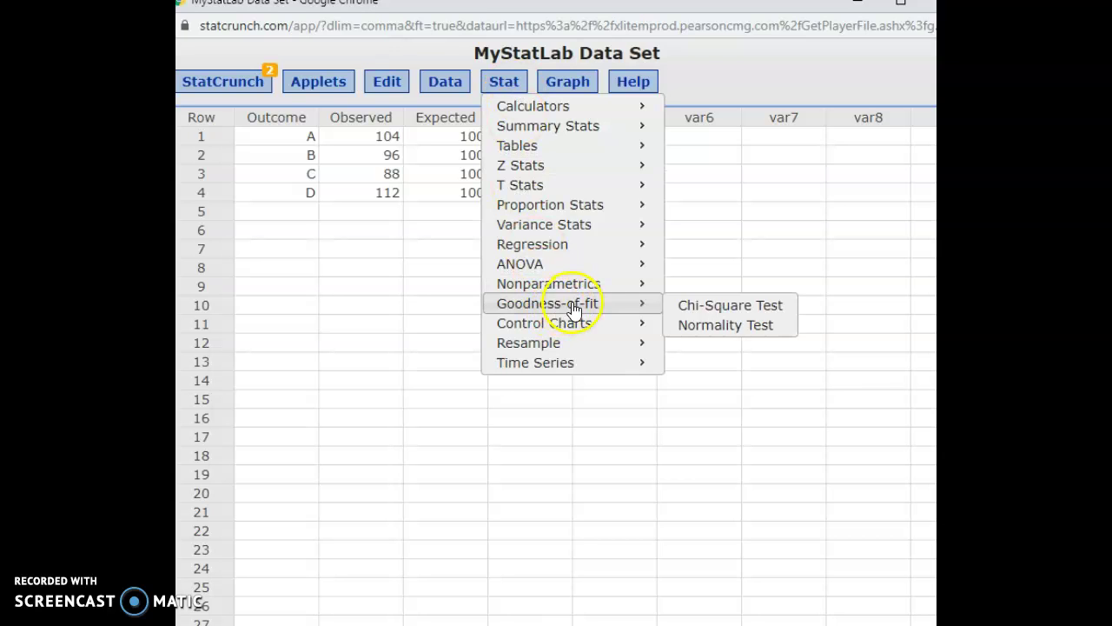
pyautogui.click(711, 311)
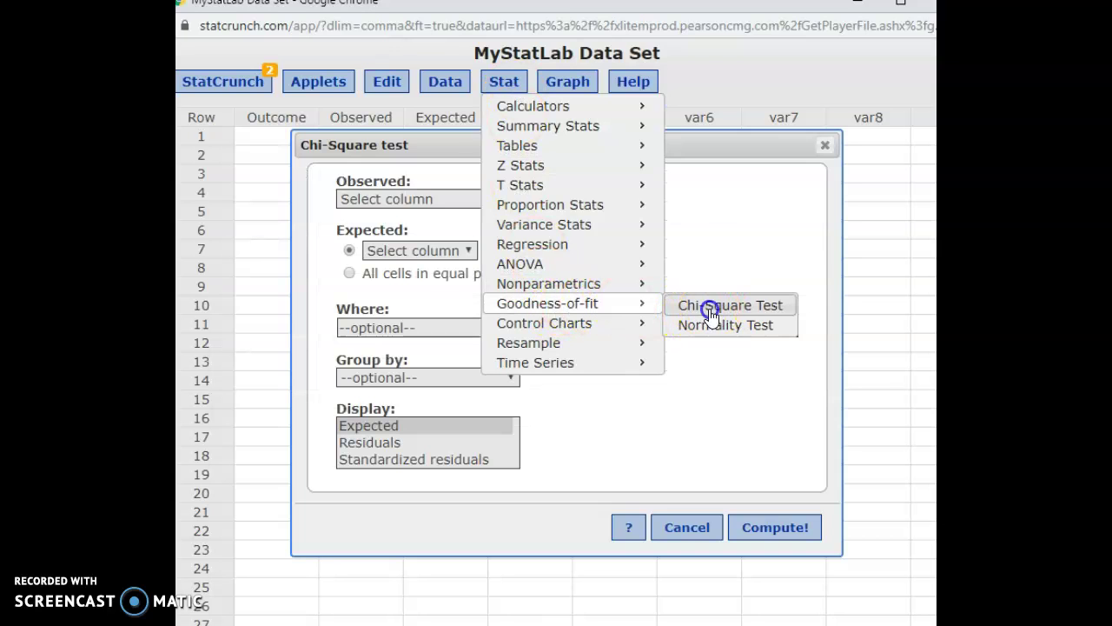
pyautogui.click(383, 197)
pyautogui.click(368, 234)
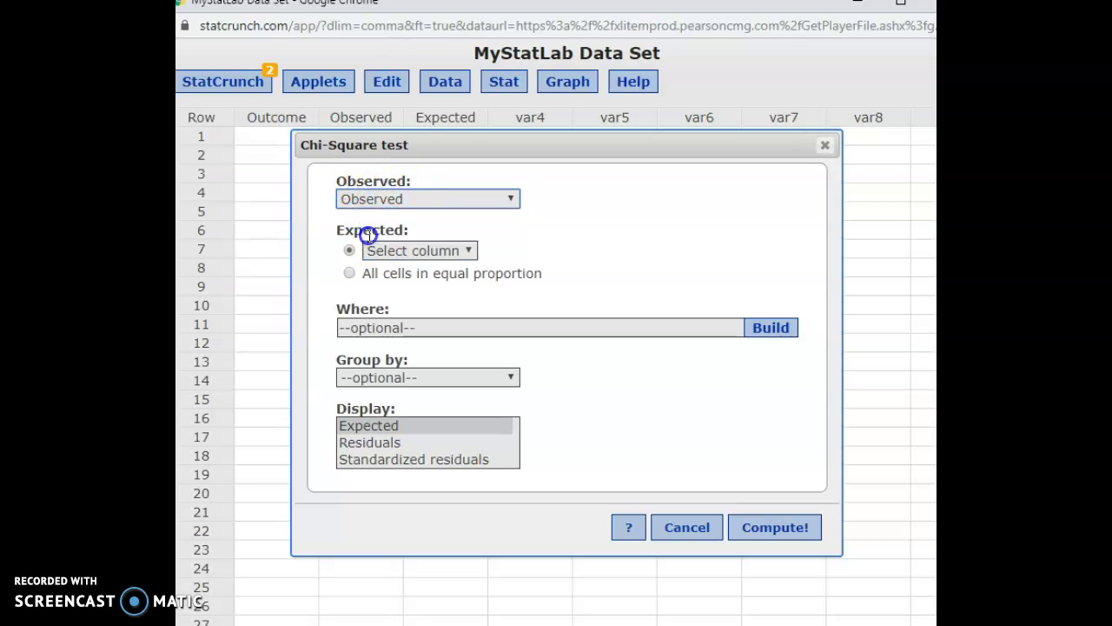
pyautogui.click(413, 260)
pyautogui.click(394, 302)
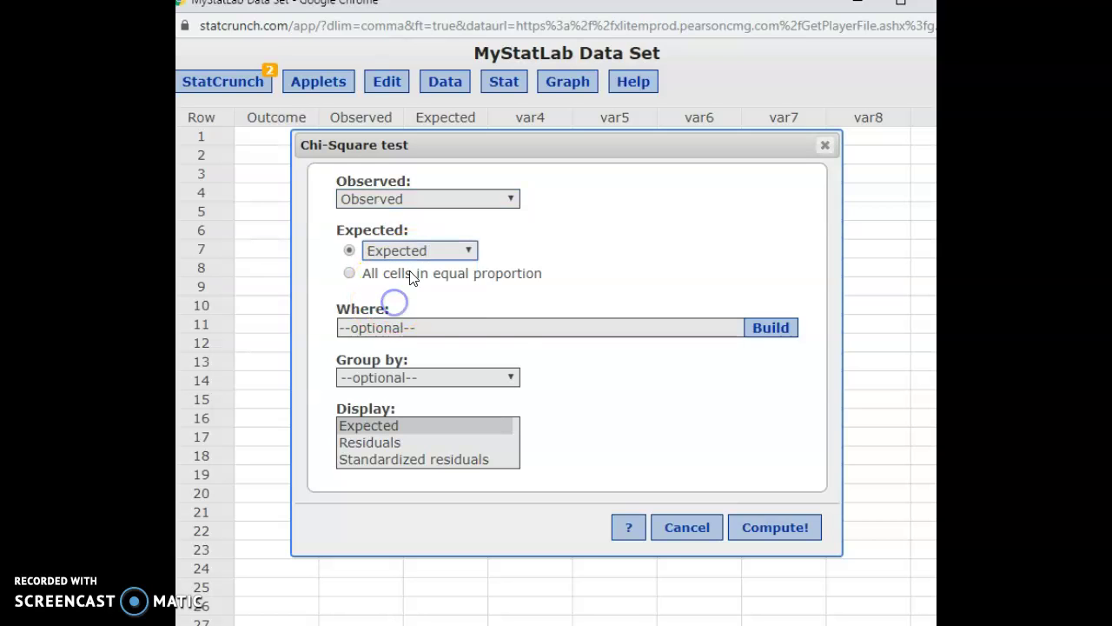
pyautogui.click(789, 527)
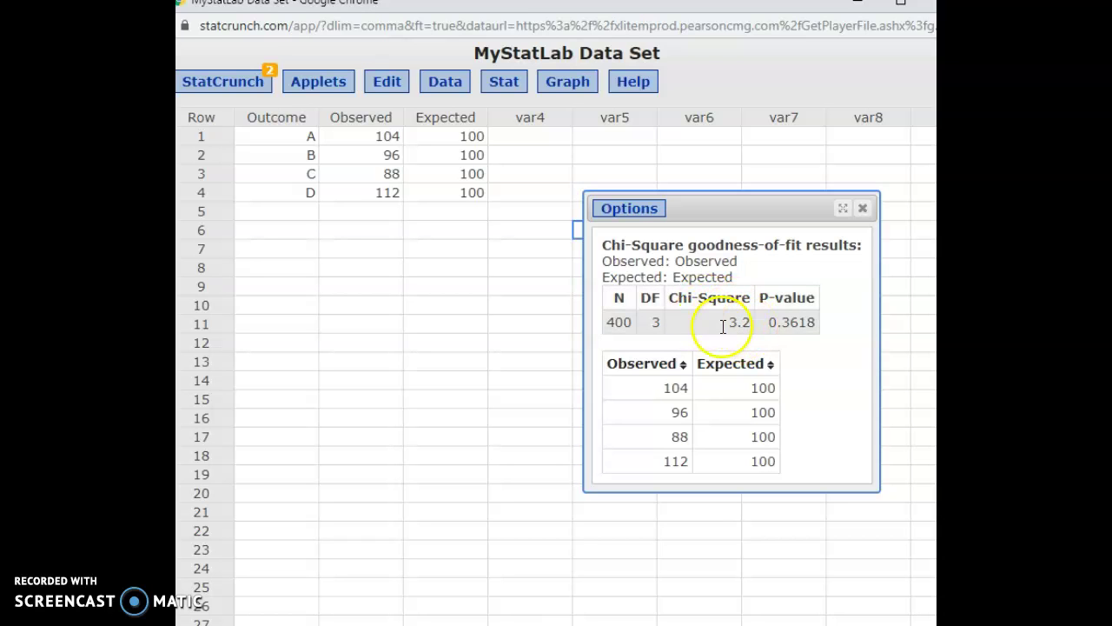
pyautogui.hotkey('alt', 'Tab')
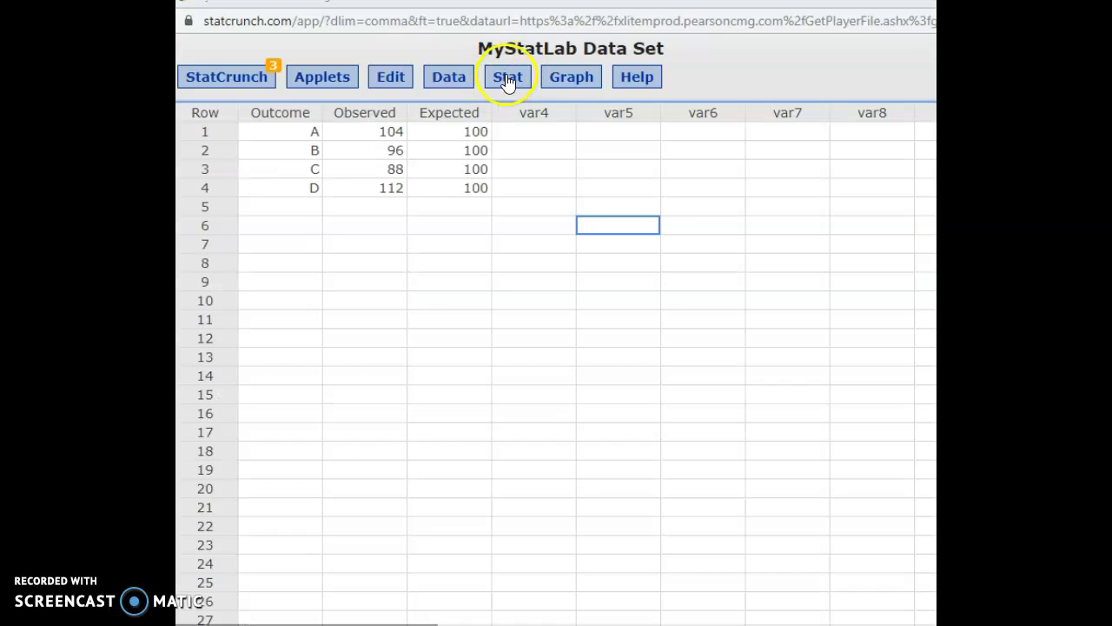
# Open the chi-square distribution calculator and set degrees of freedom to 3.
pyautogui.click(508, 80)
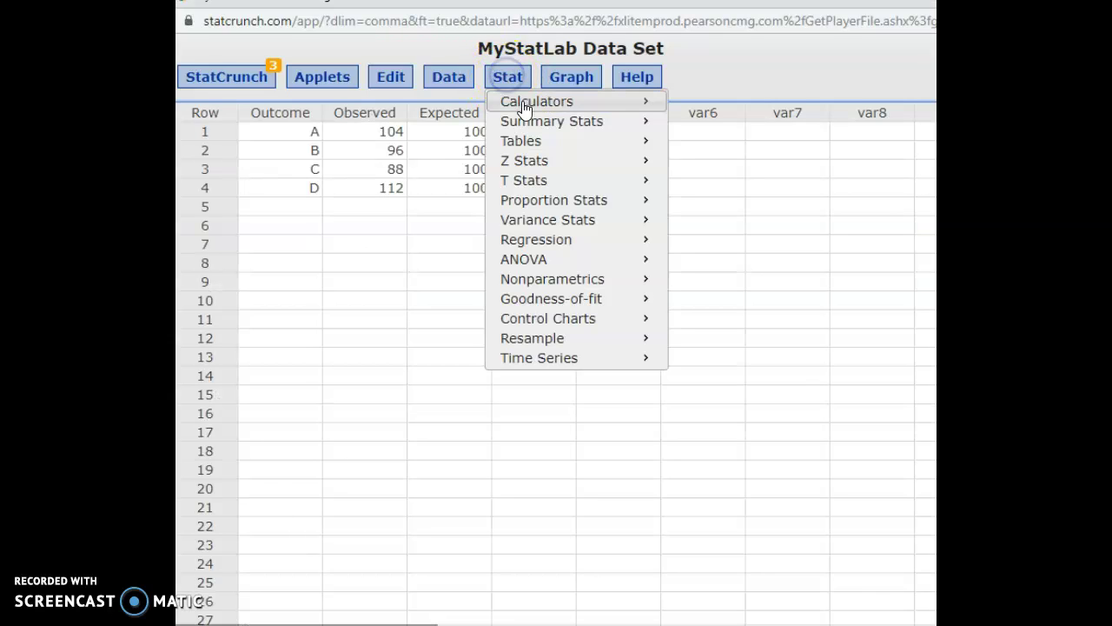
pyautogui.moveTo(569, 103)
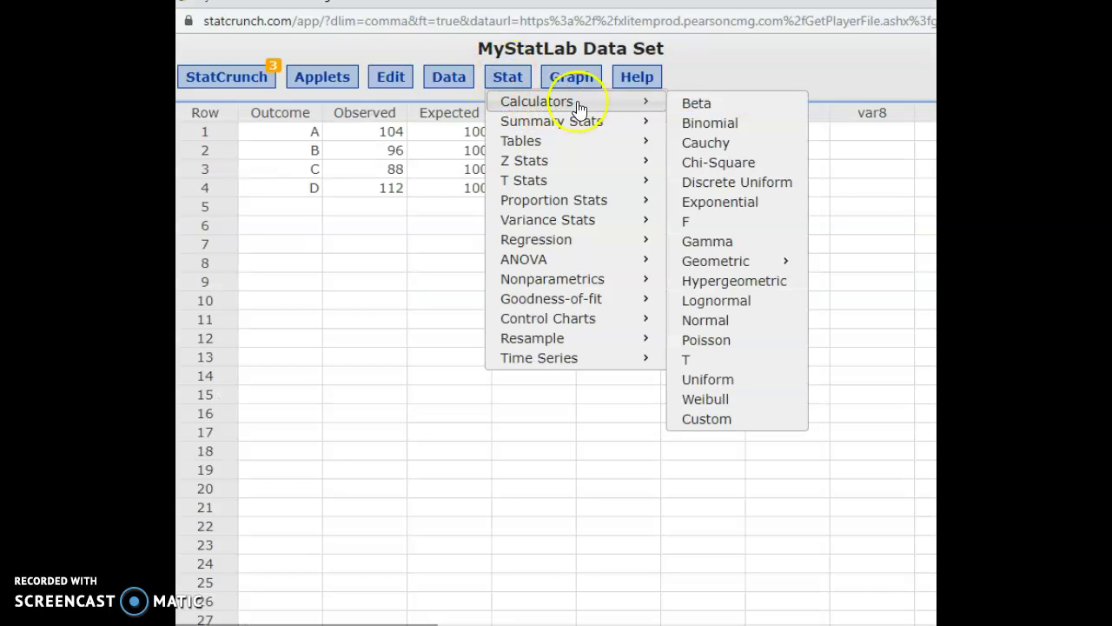
pyautogui.click(726, 165)
pyautogui.moveTo(675, 168); pyautogui.dragTo(675, 90)
pyautogui.moveTo(634, 477); pyautogui.dragTo(571, 474)
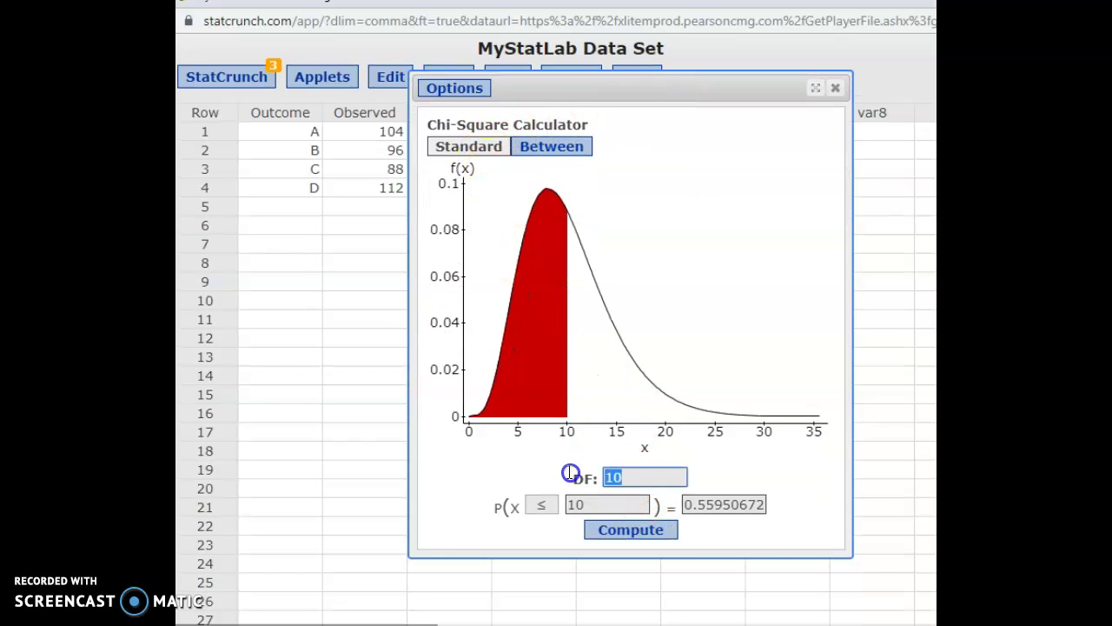
pyautogui.write('3')
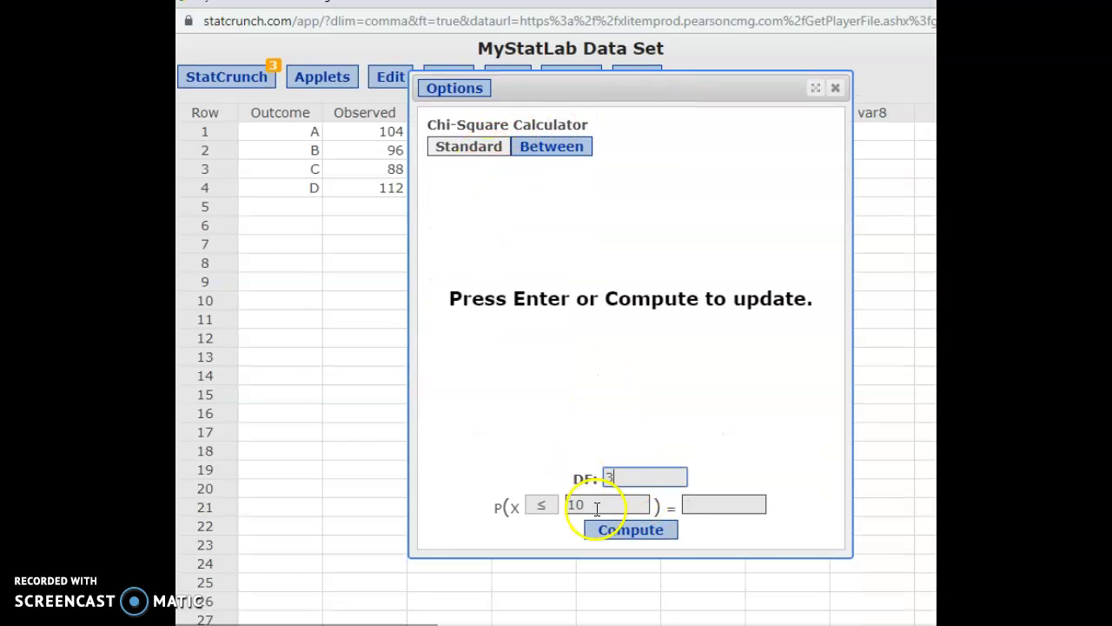
# Solve for the critical value with right-tail (≥) area 0.05, getting 7.8147279.
pyautogui.click(544, 508)
pyautogui.click(541, 530)
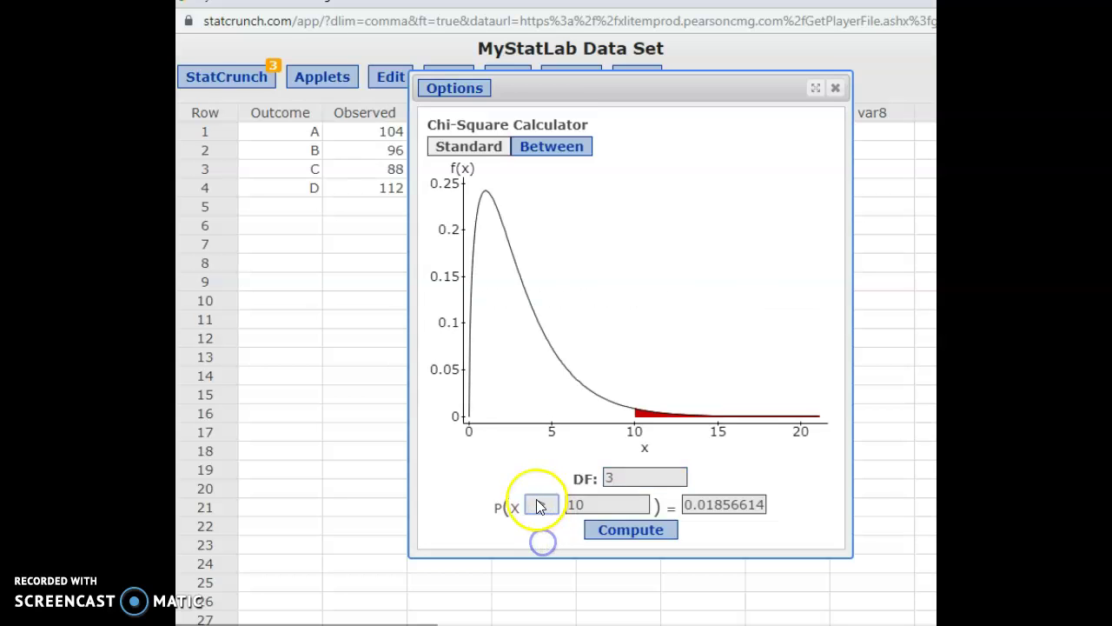
pyautogui.moveTo(599, 506); pyautogui.dragTo(574, 505)
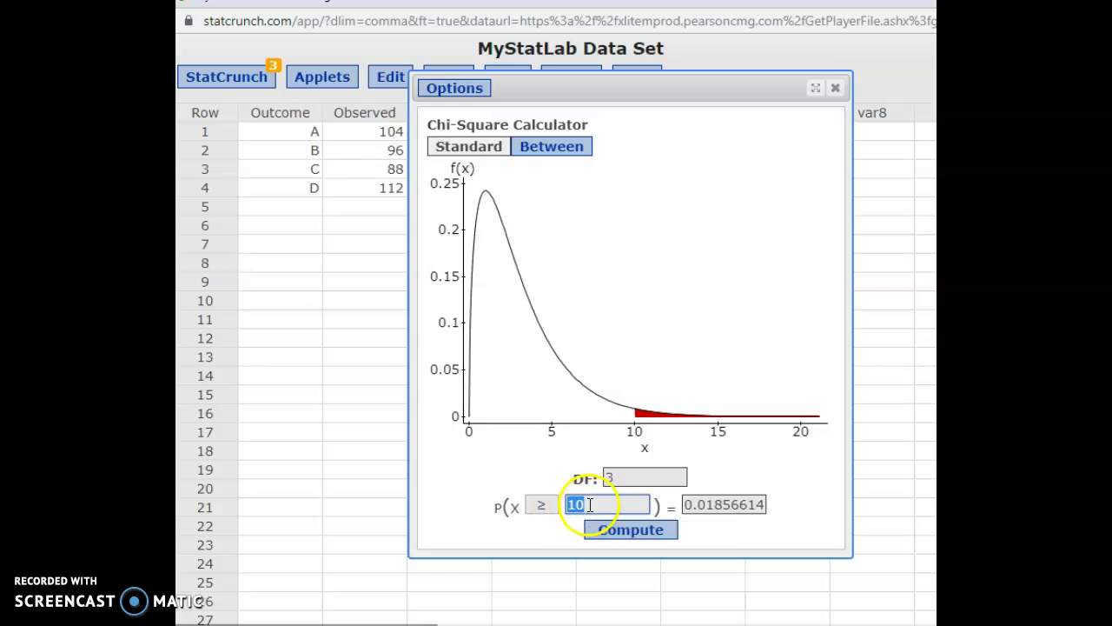
pyautogui.press('BackSpace')
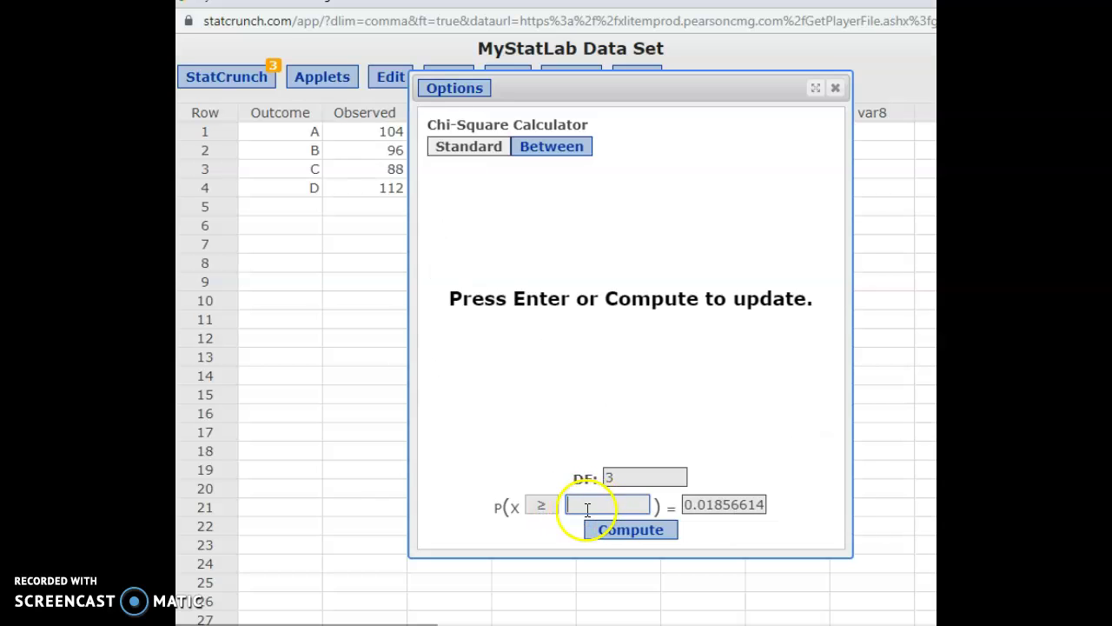
pyautogui.click(700, 506)
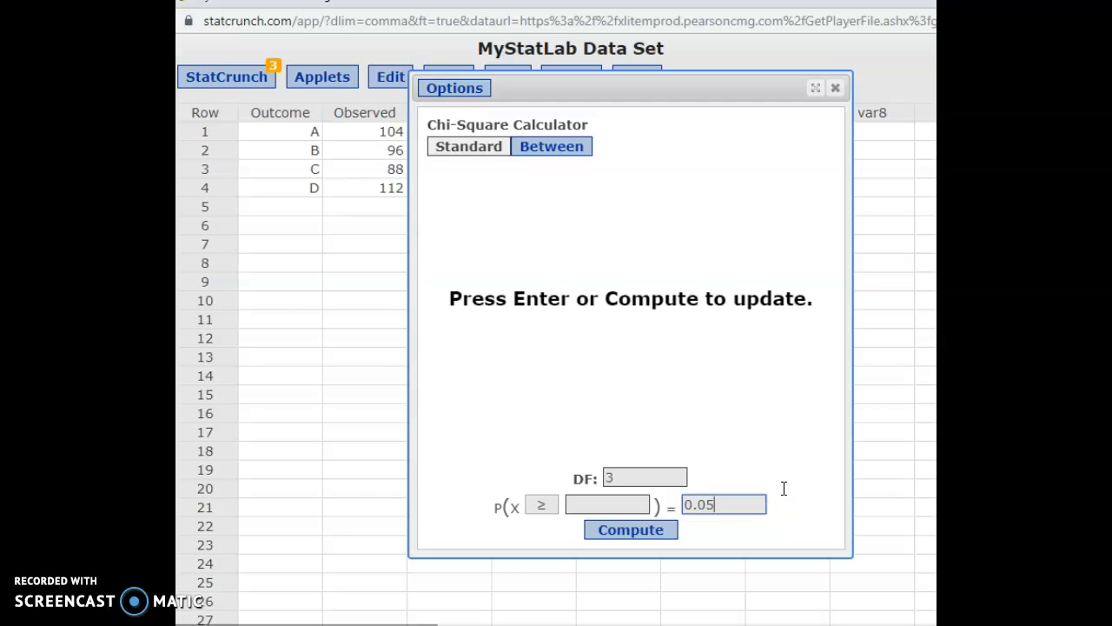
pyautogui.click(595, 504)
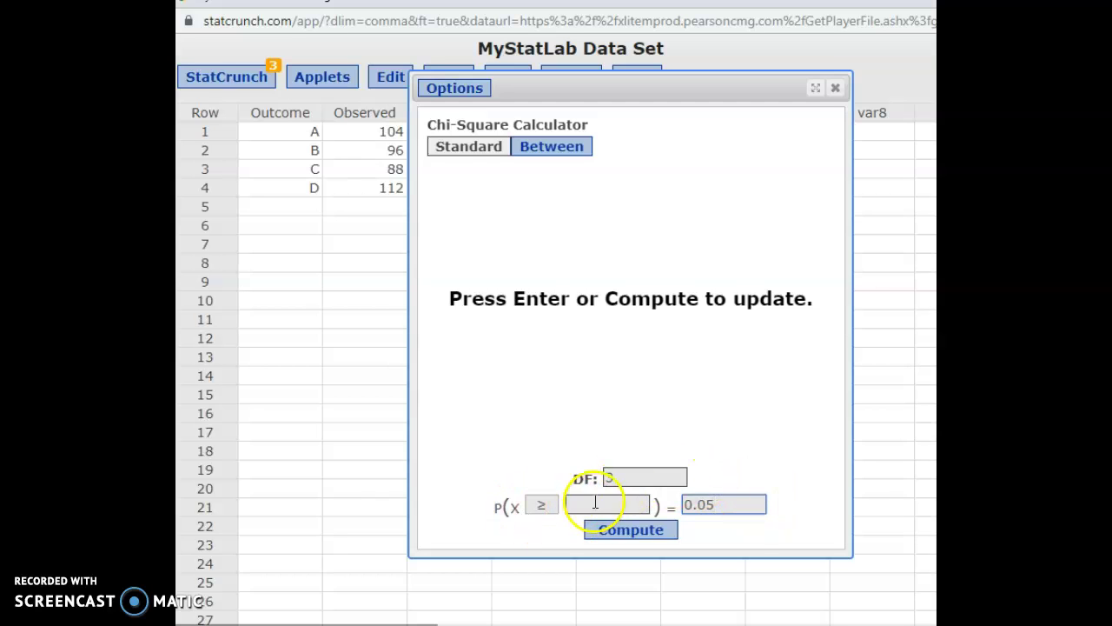
pyautogui.click(614, 530)
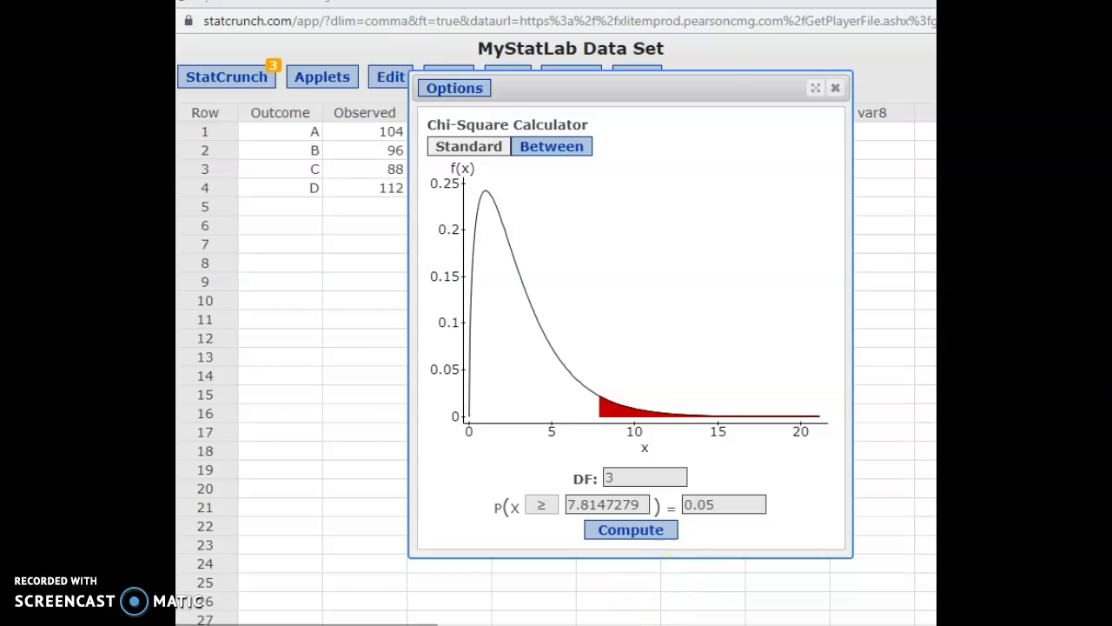
pyautogui.hotkey('alt', 'Tab')
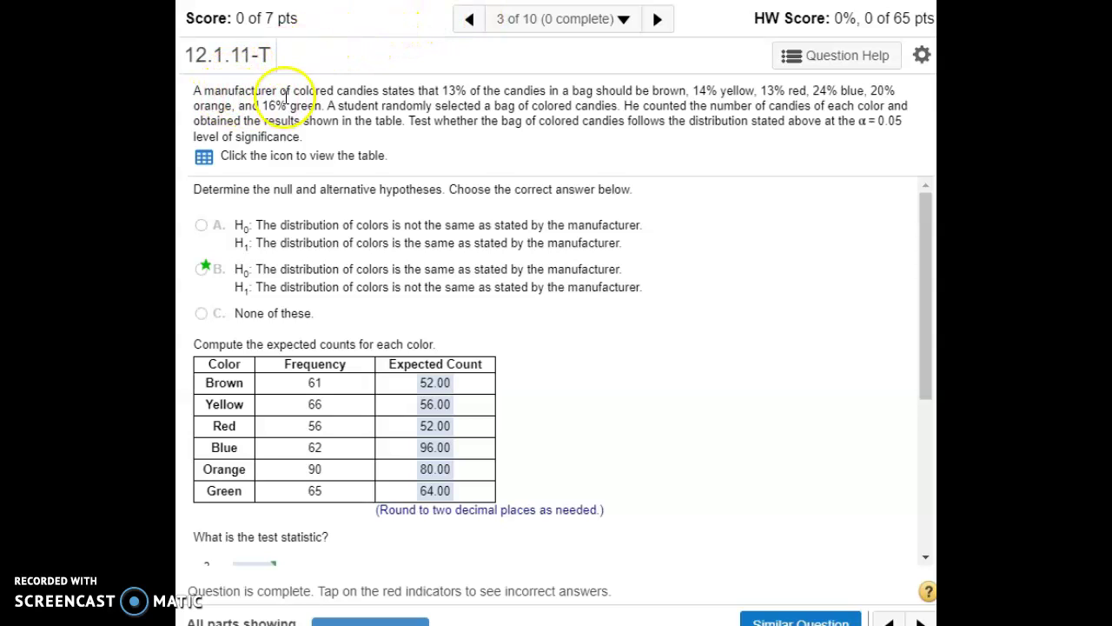
# Highlight the phrase 'colored candies' in question 12.1.11-T, then clear the highlight.
pyautogui.moveTo(295, 90); pyautogui.dragTo(374, 91)
pyautogui.click(365, 87)
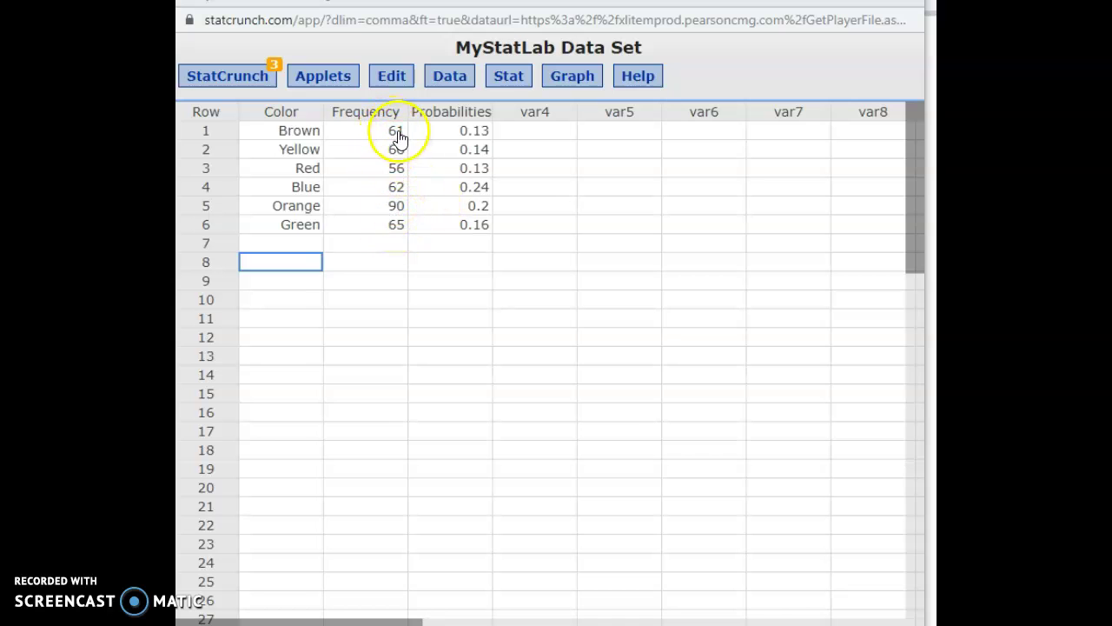
# Compute only the Sum of the Frequency column with Summary Stats, giving 400.
pyautogui.click(365, 263)
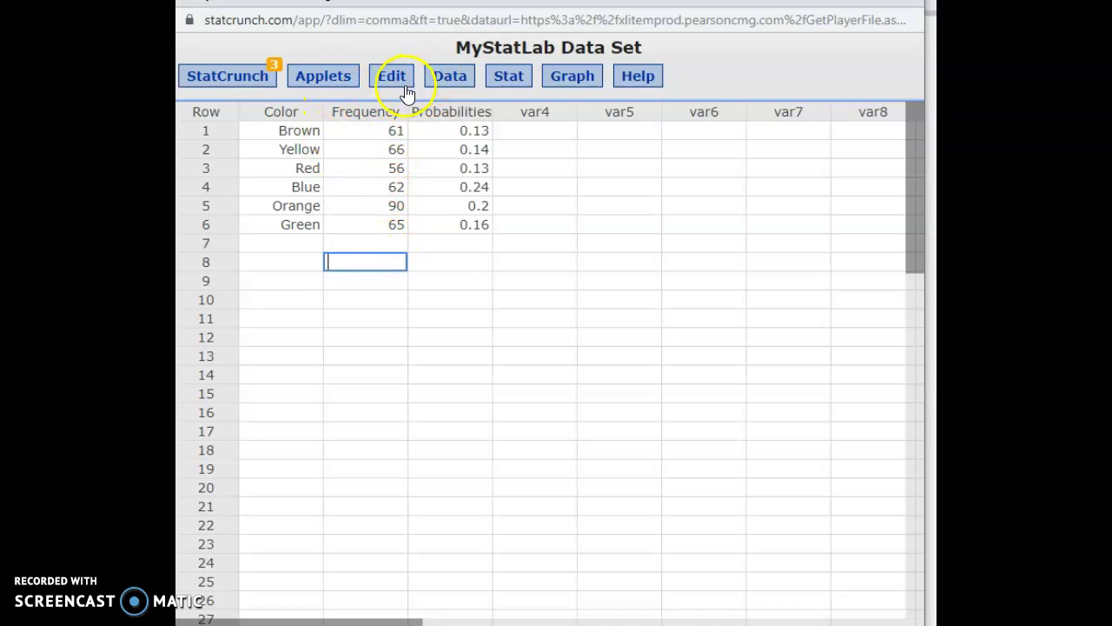
pyautogui.click(457, 79)
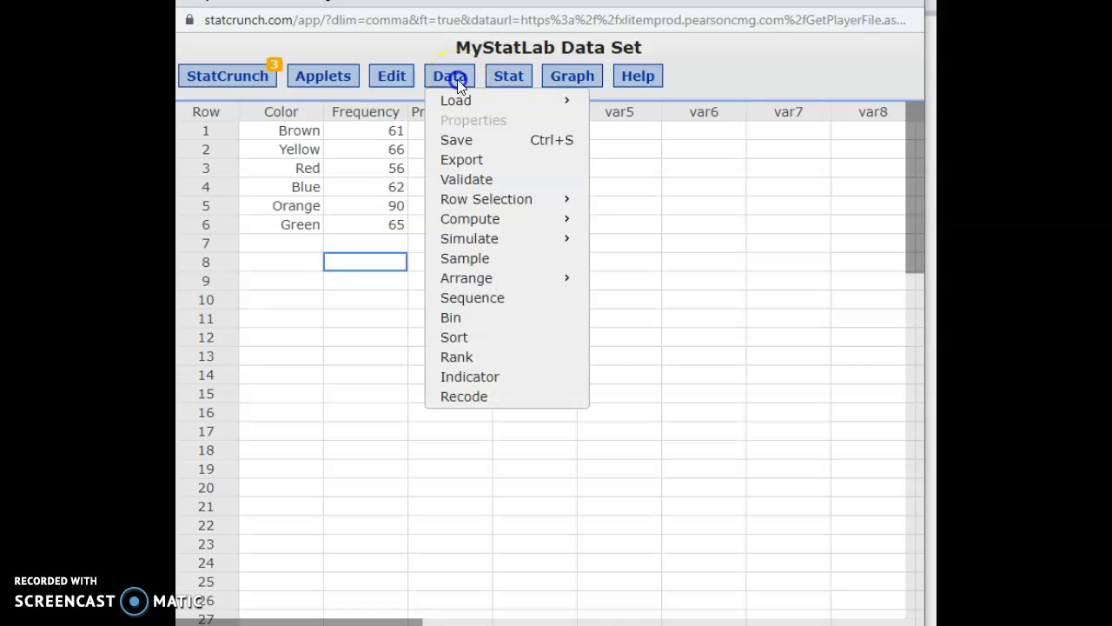
pyautogui.click(513, 77)
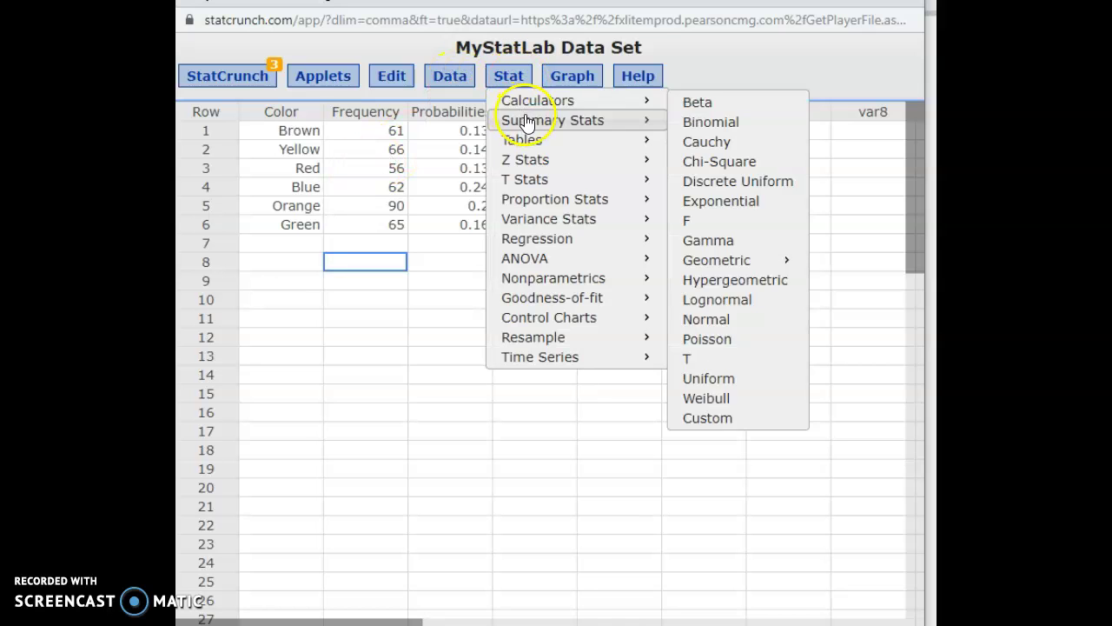
pyautogui.moveTo(566, 120)
pyautogui.click(707, 126)
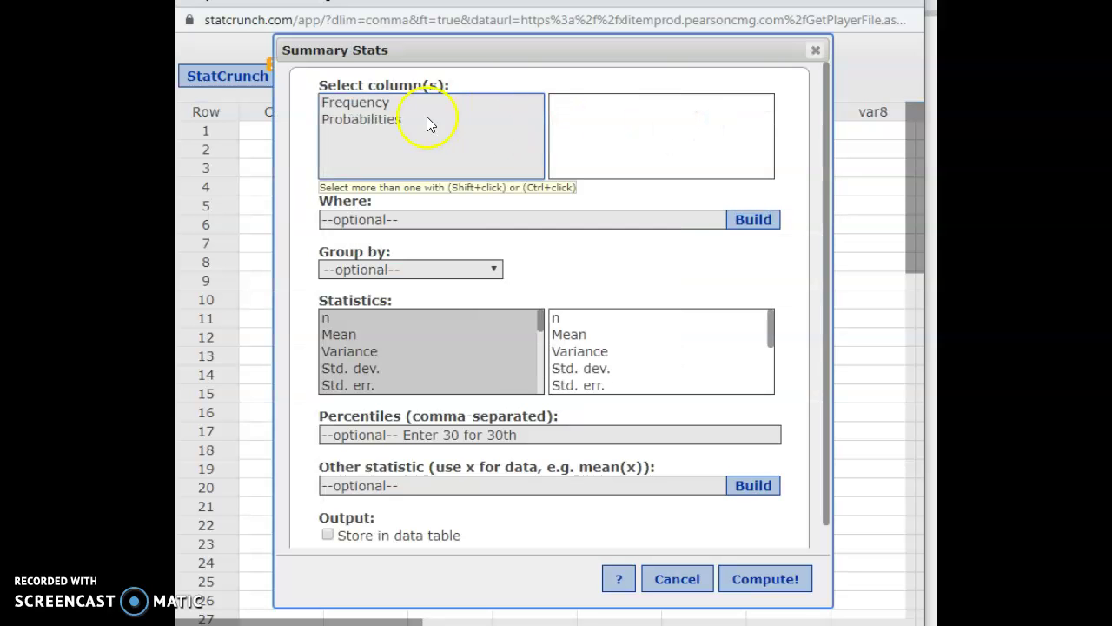
pyautogui.click(369, 102)
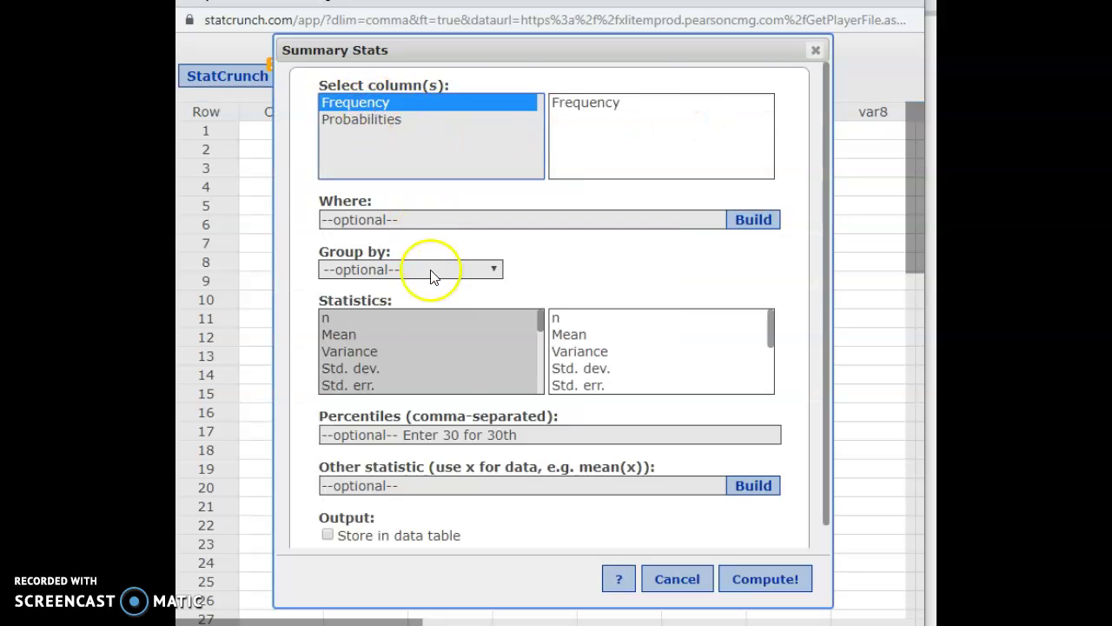
pyautogui.moveTo(534, 315); pyautogui.dragTo(529, 369)
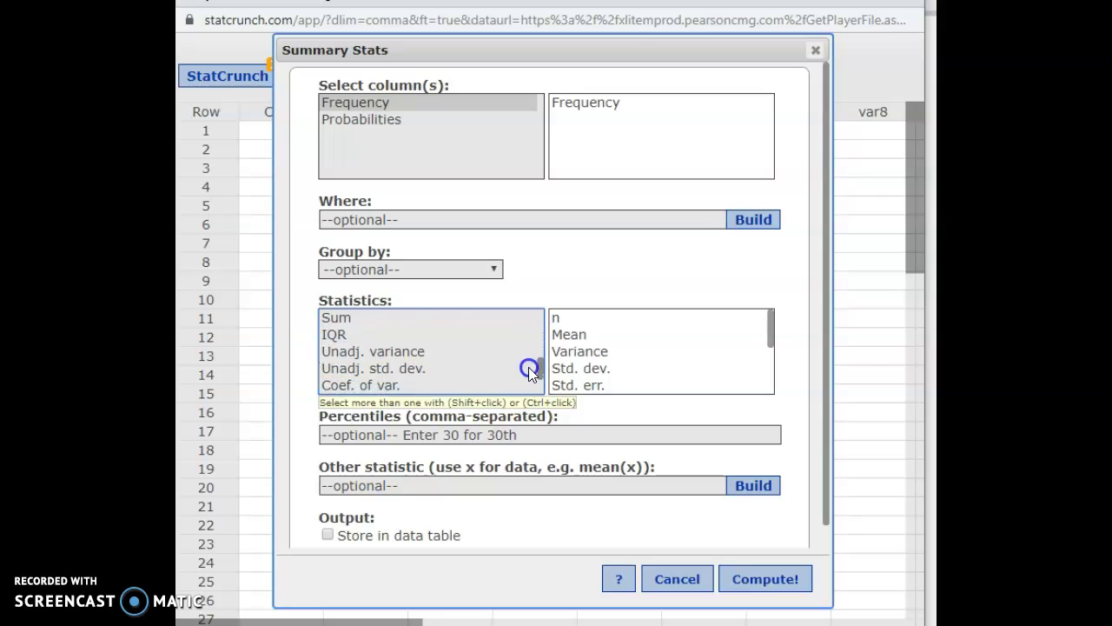
pyautogui.click(369, 323)
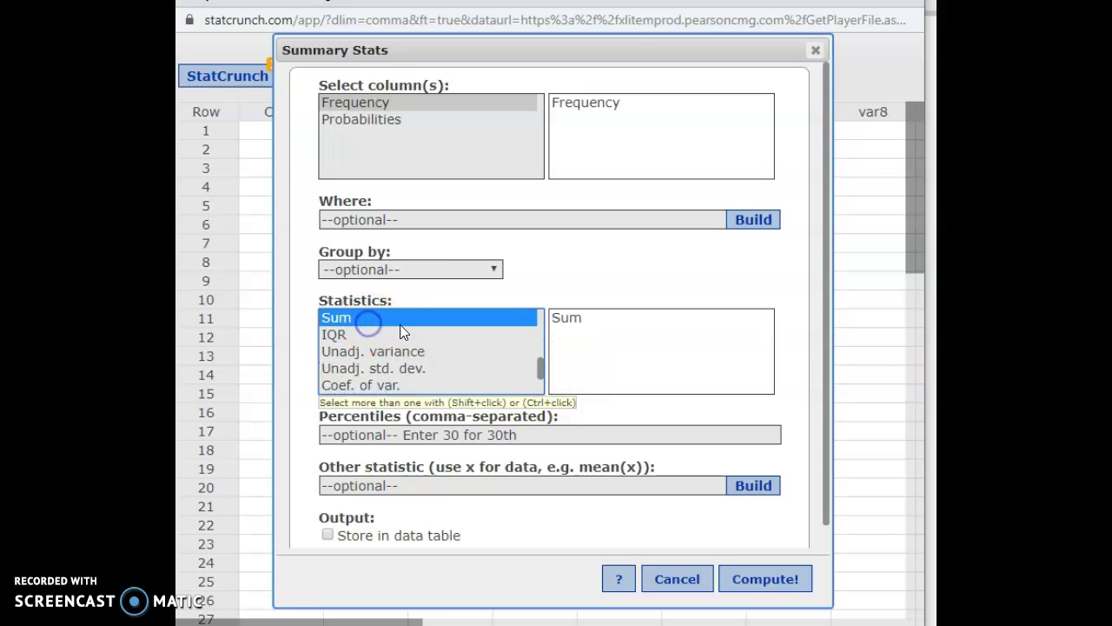
pyautogui.click(764, 591)
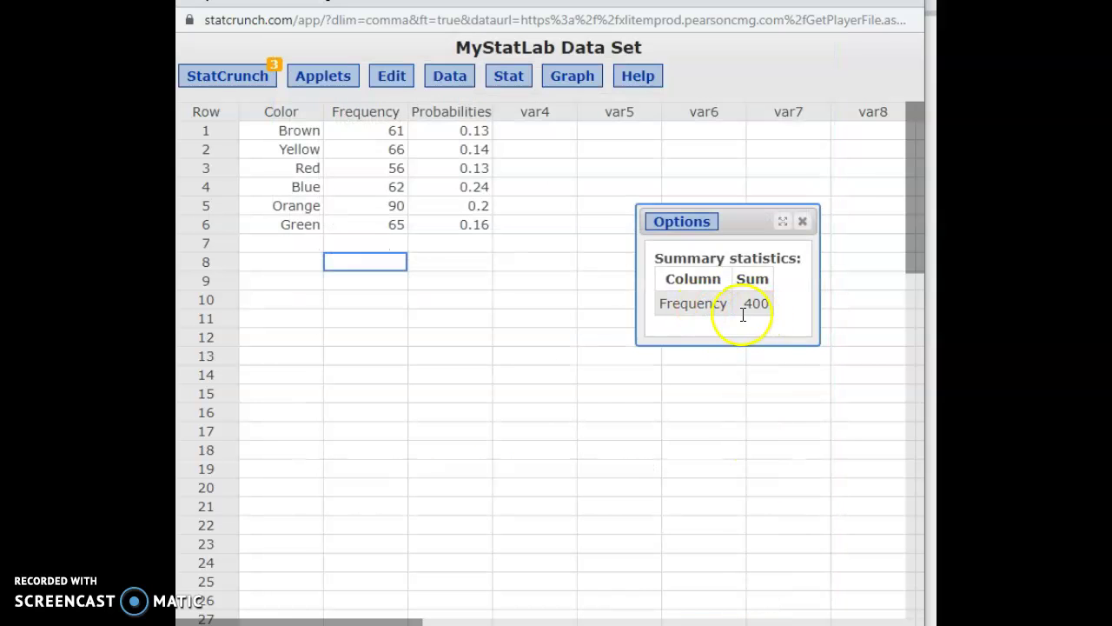
pyautogui.click(806, 224)
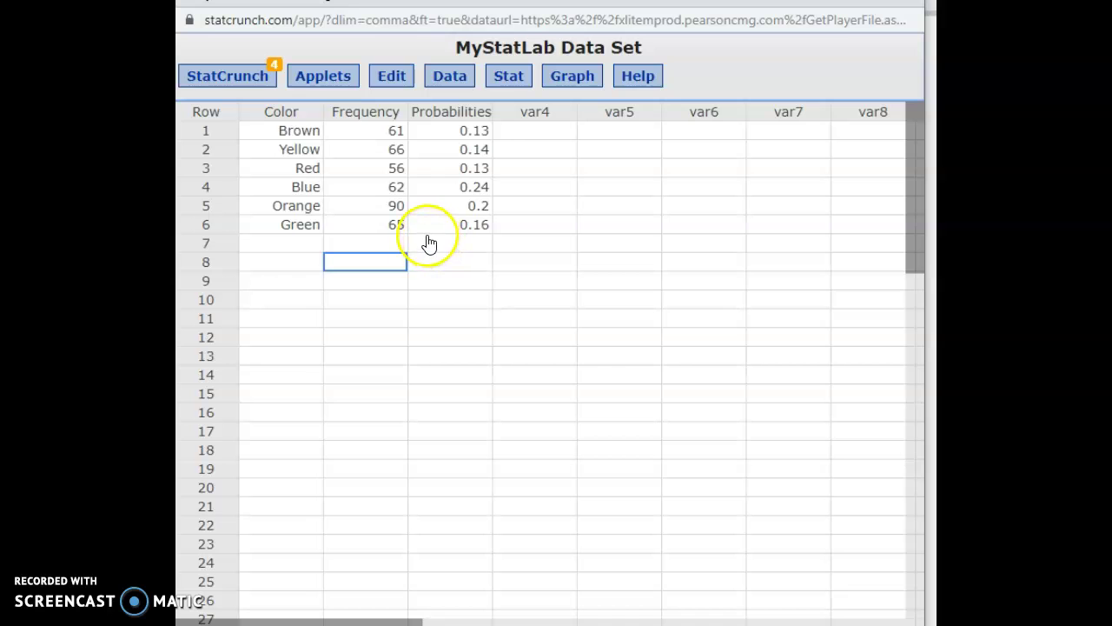
pyautogui.hotkey('alt', 'Tab')
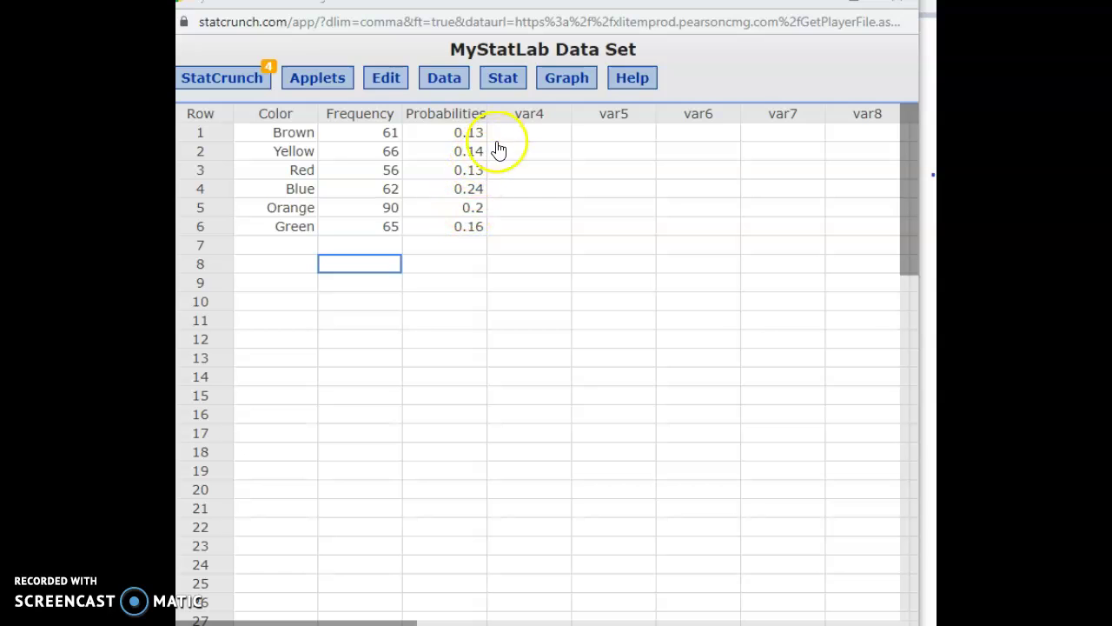
# Build the expression Probabilities*400 for a new computed column.
pyautogui.click(459, 270)
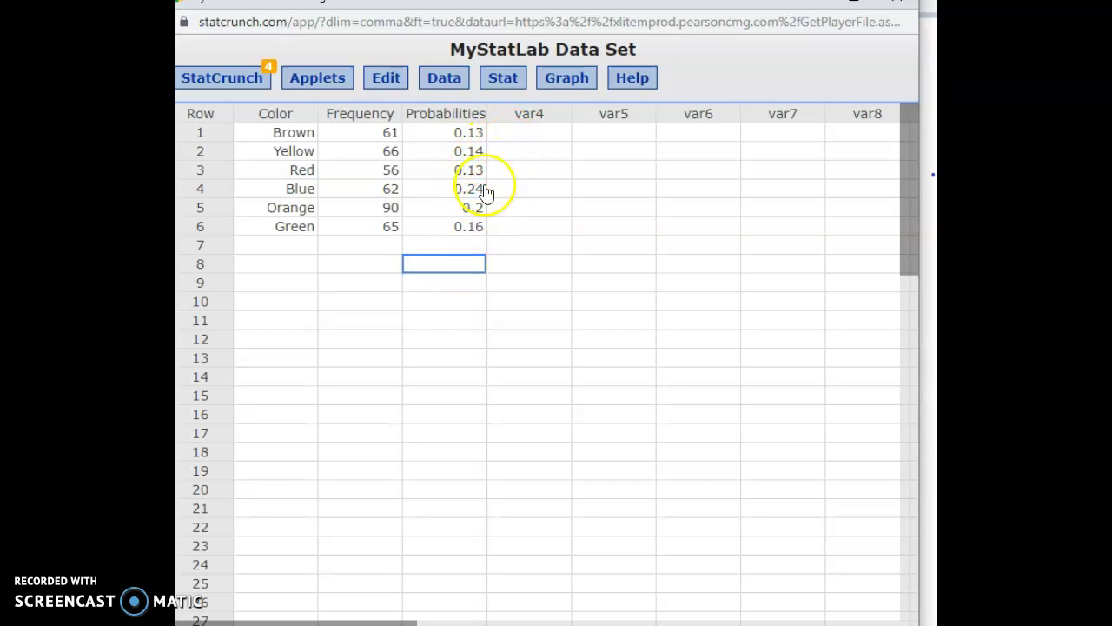
pyautogui.click(445, 87)
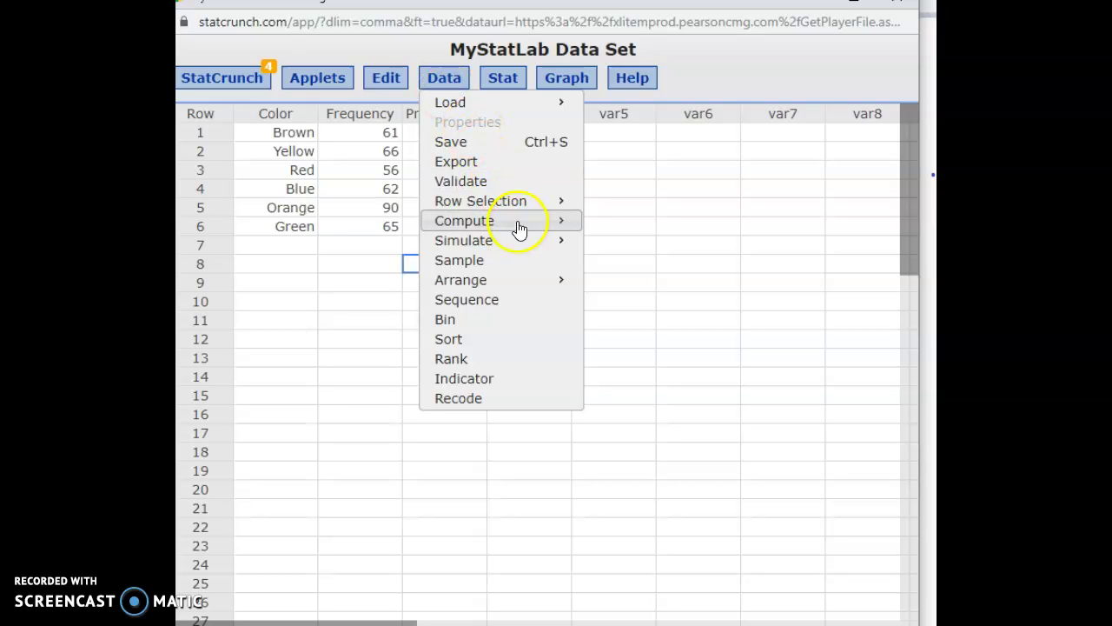
pyautogui.moveTo(519, 228)
pyautogui.click(617, 222)
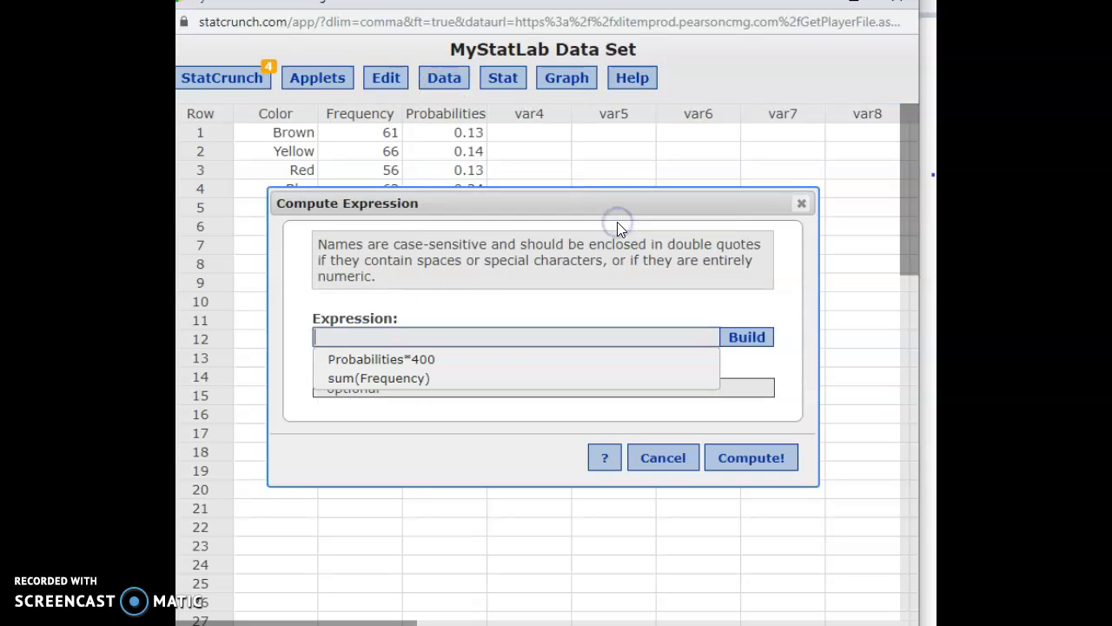
pyautogui.click(747, 339)
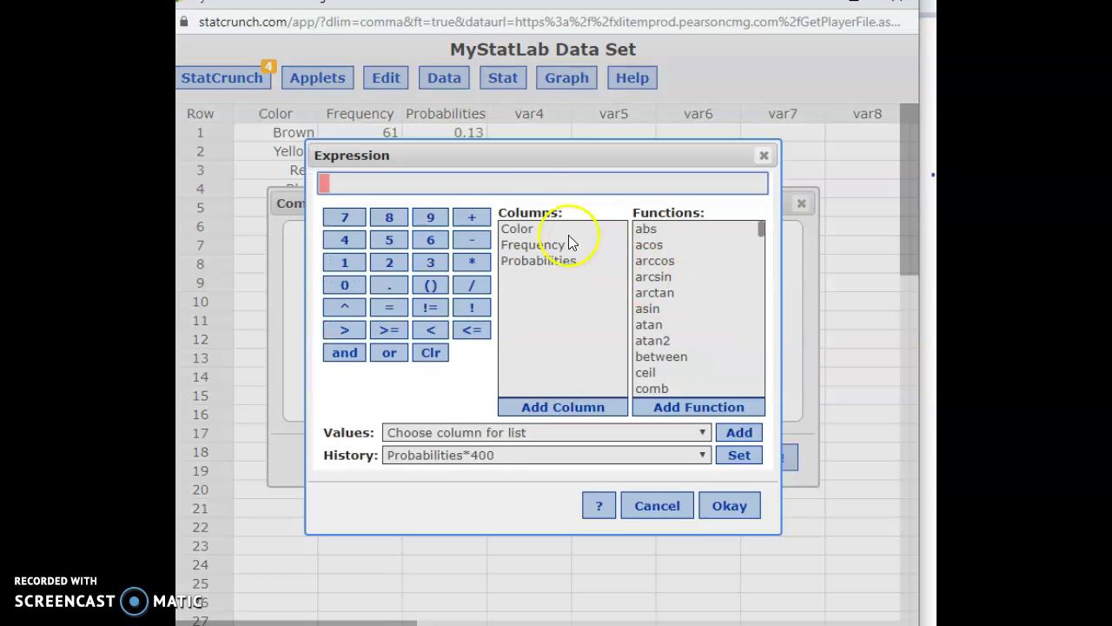
pyautogui.click(541, 260)
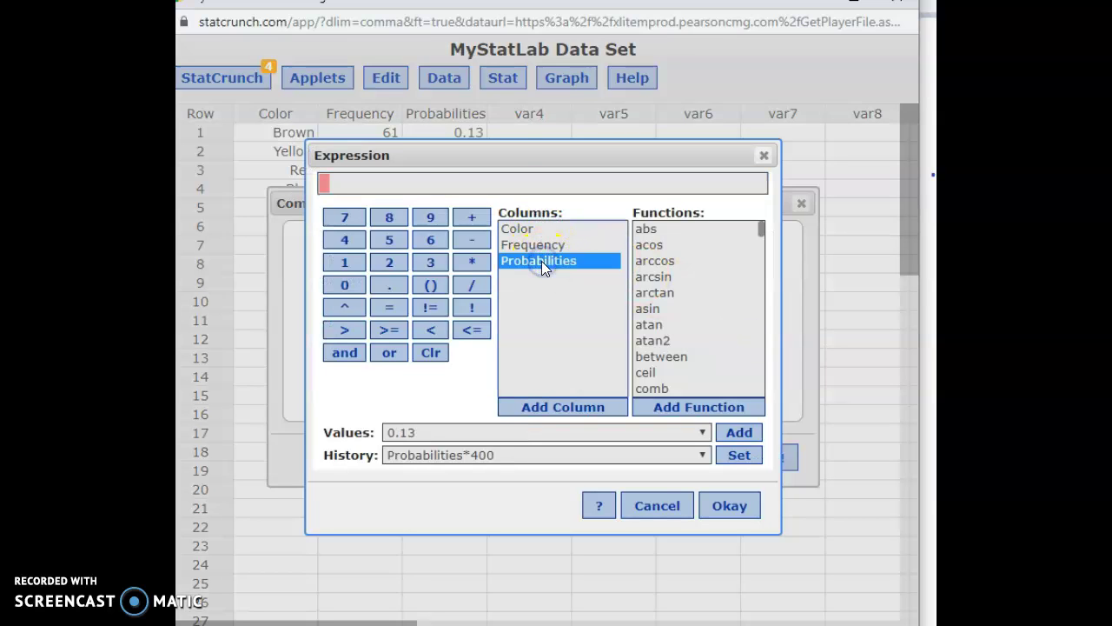
pyautogui.doubleClick(541, 261)
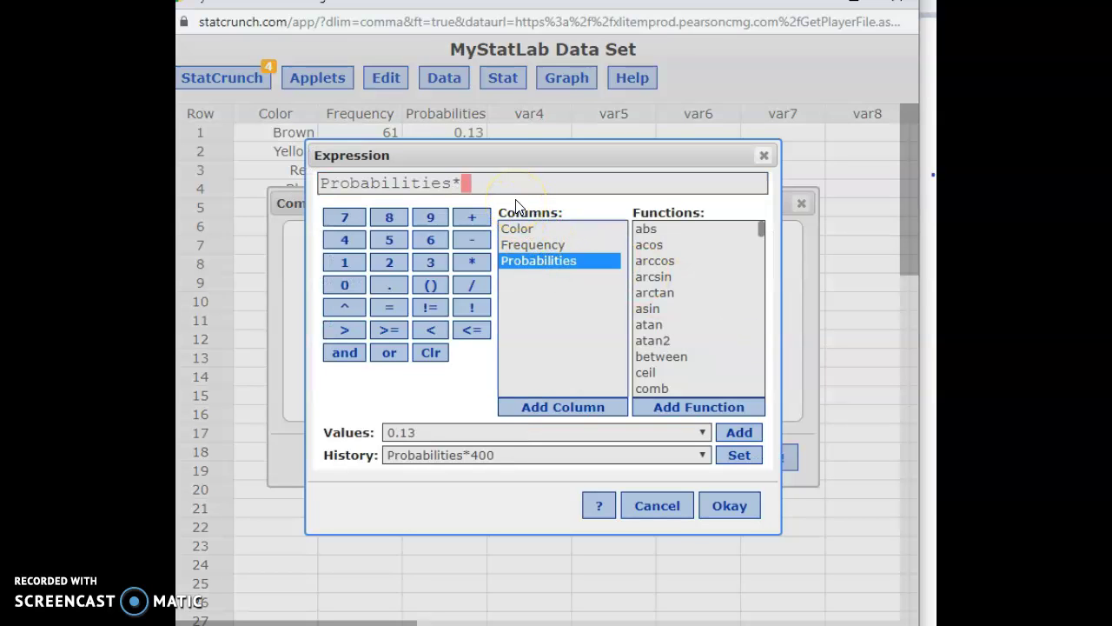
pyautogui.write('*400')
pyautogui.click(483, 182)
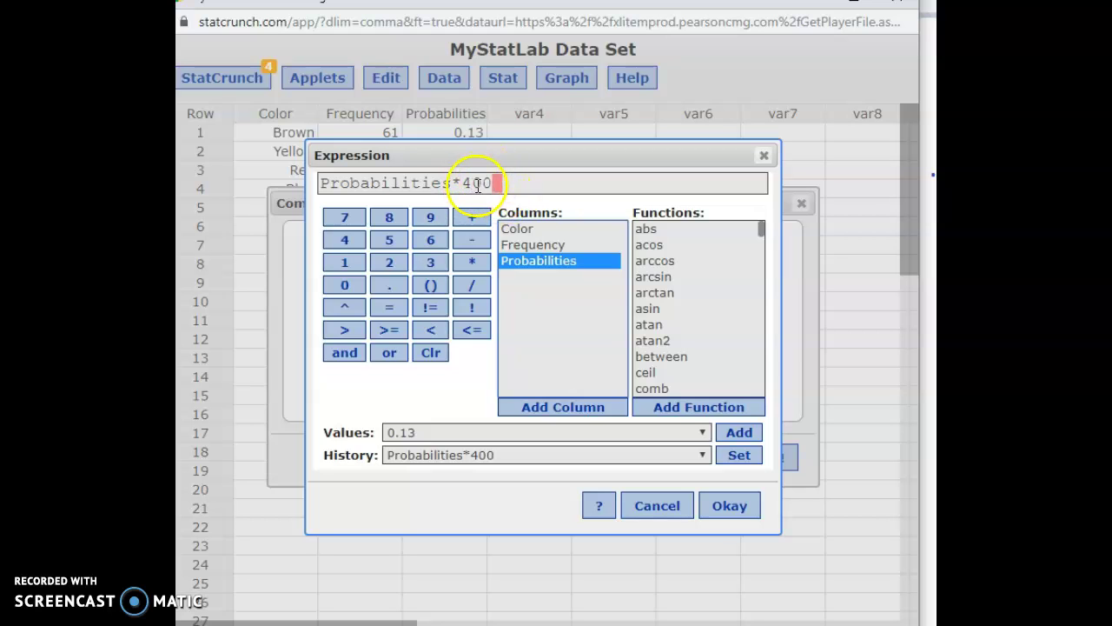
pyautogui.click(720, 506)
# Name the column Expected Count and create it, giving 52, 56, 52, 96, 80, 64.
pyautogui.click(410, 393)
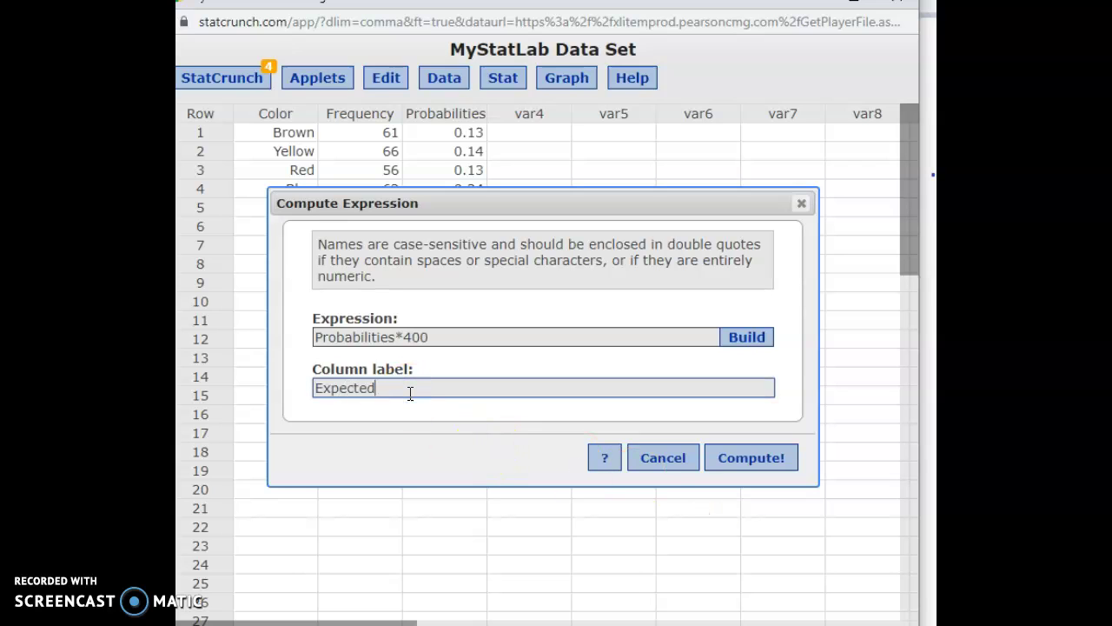
pyautogui.click(770, 459)
pyautogui.click(779, 243)
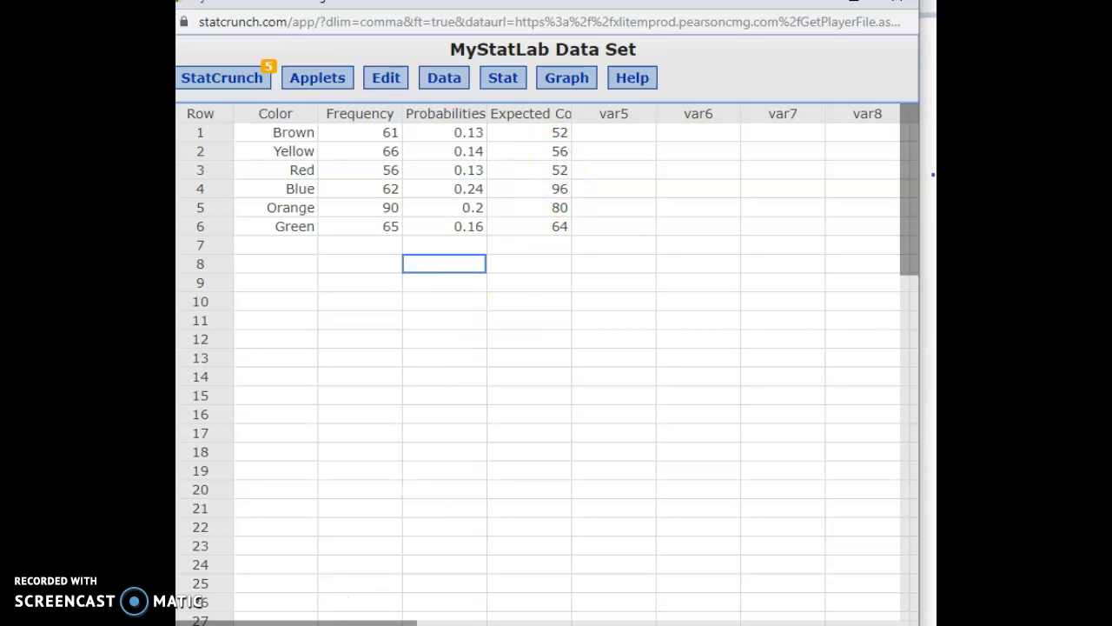
pyautogui.hotkey('alt', 'Tab')
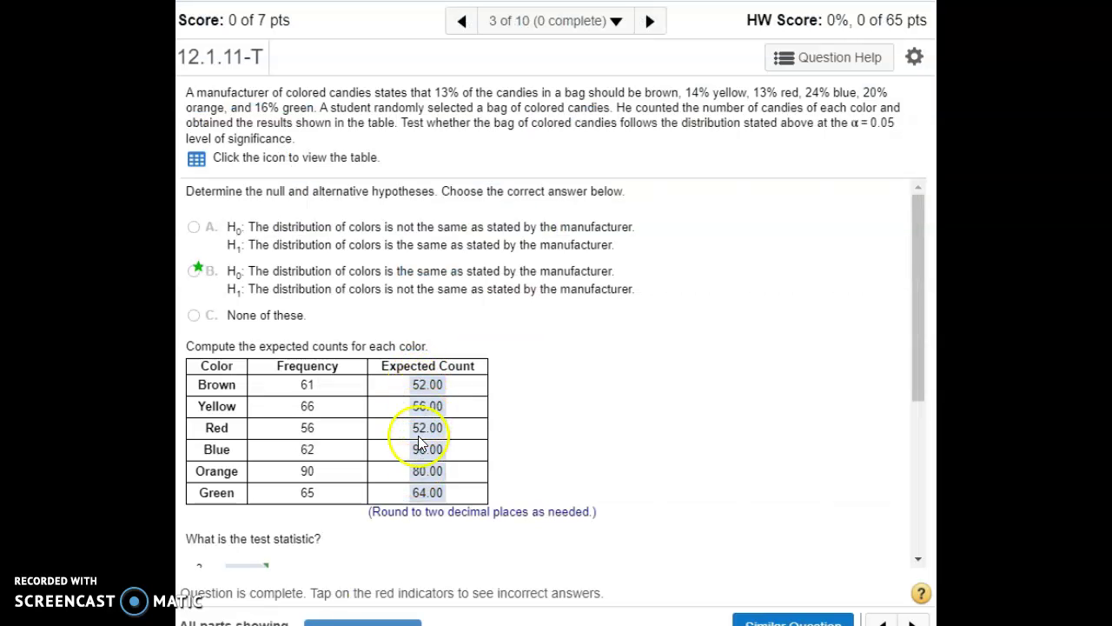
pyautogui.scroll(-5, 421, 512)
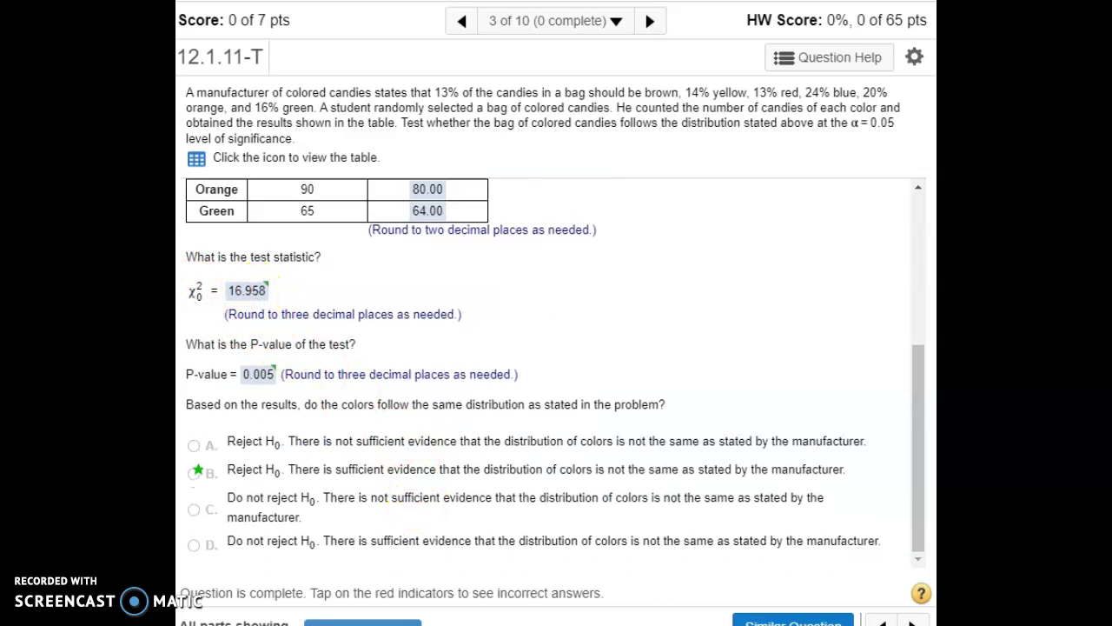
pyautogui.hotkey('alt', 'Tab')
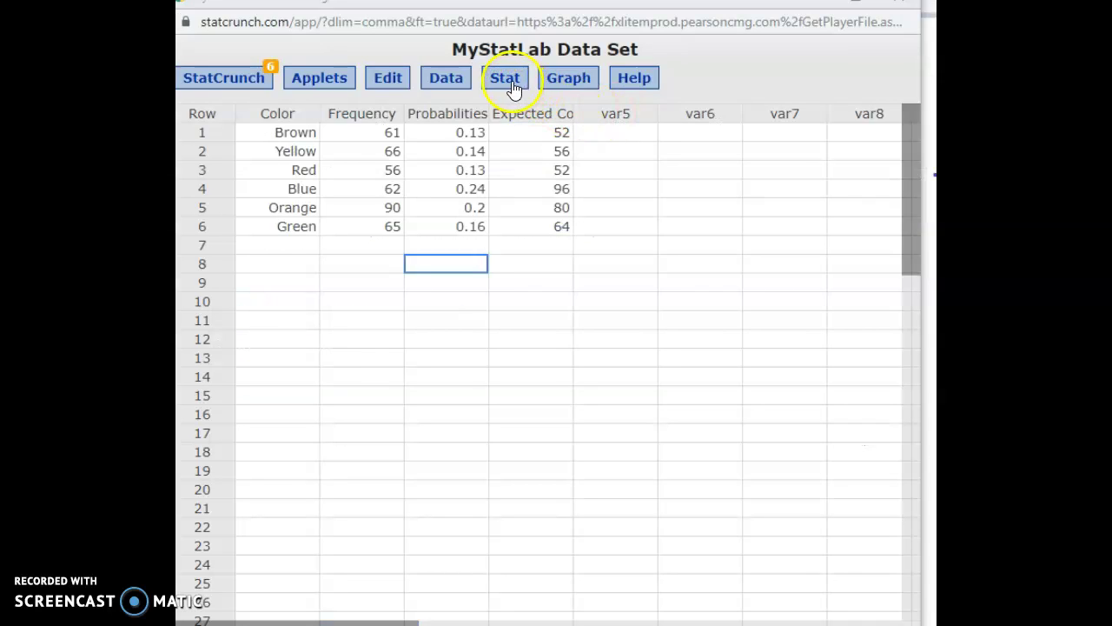
# Run a chi-square goodness-of-fit test with Frequency observed and Expected Count expected.
pyautogui.click(512, 86)
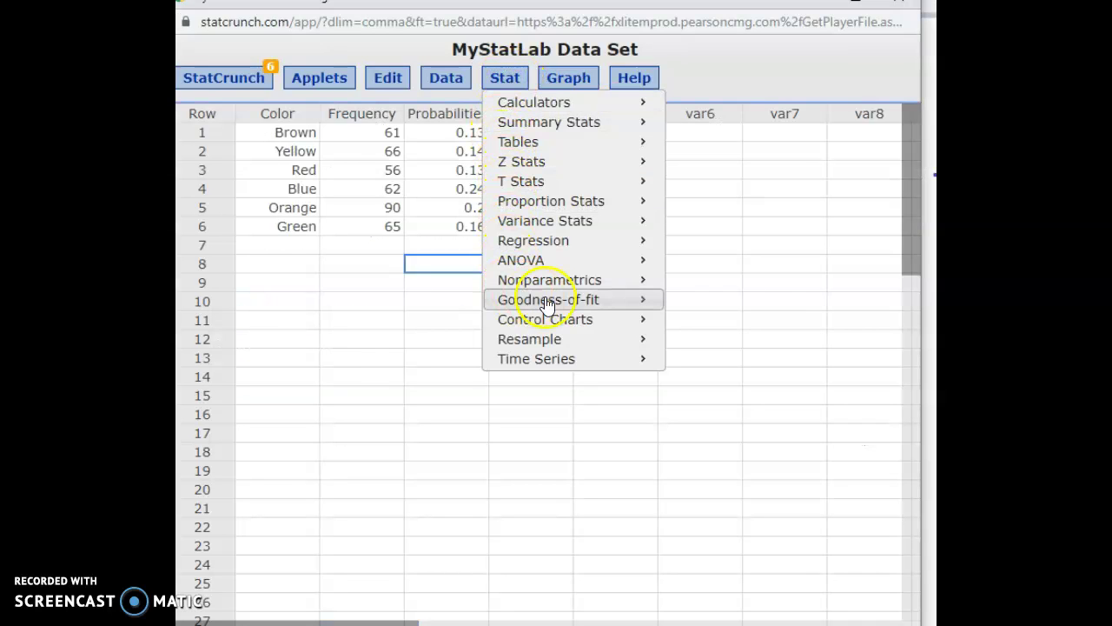
pyautogui.moveTo(553, 303)
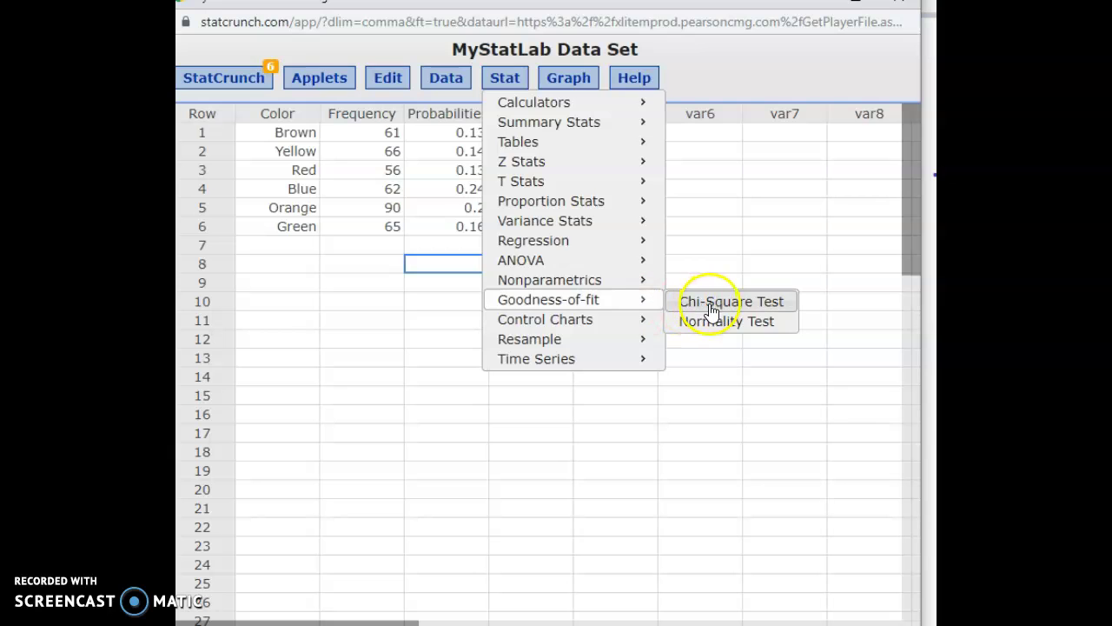
pyautogui.click(711, 304)
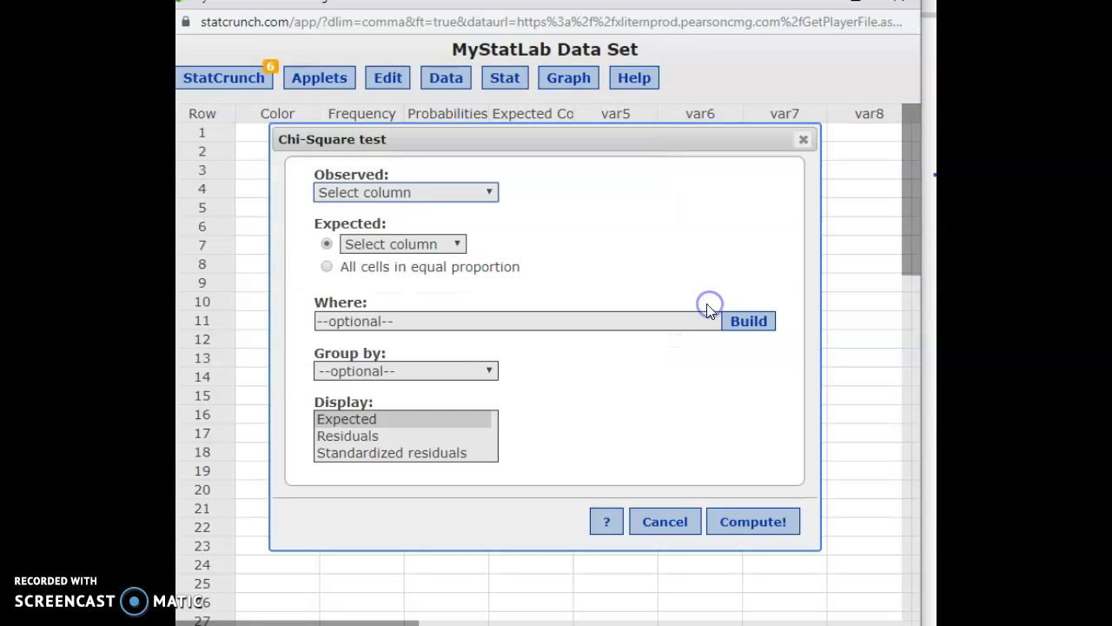
pyautogui.click(446, 203)
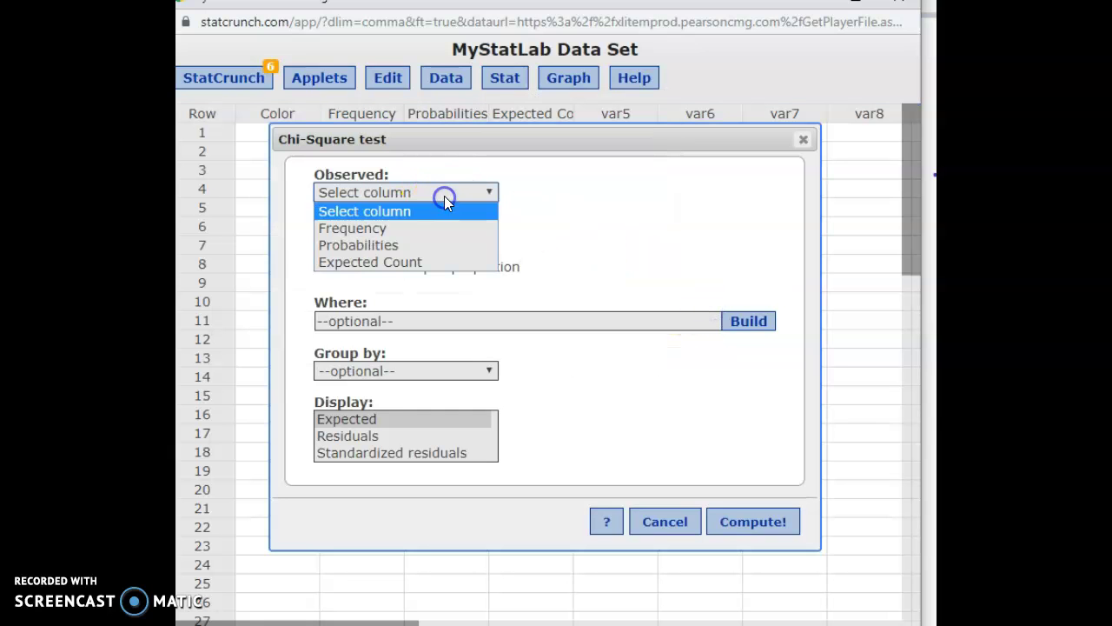
pyautogui.click(350, 231)
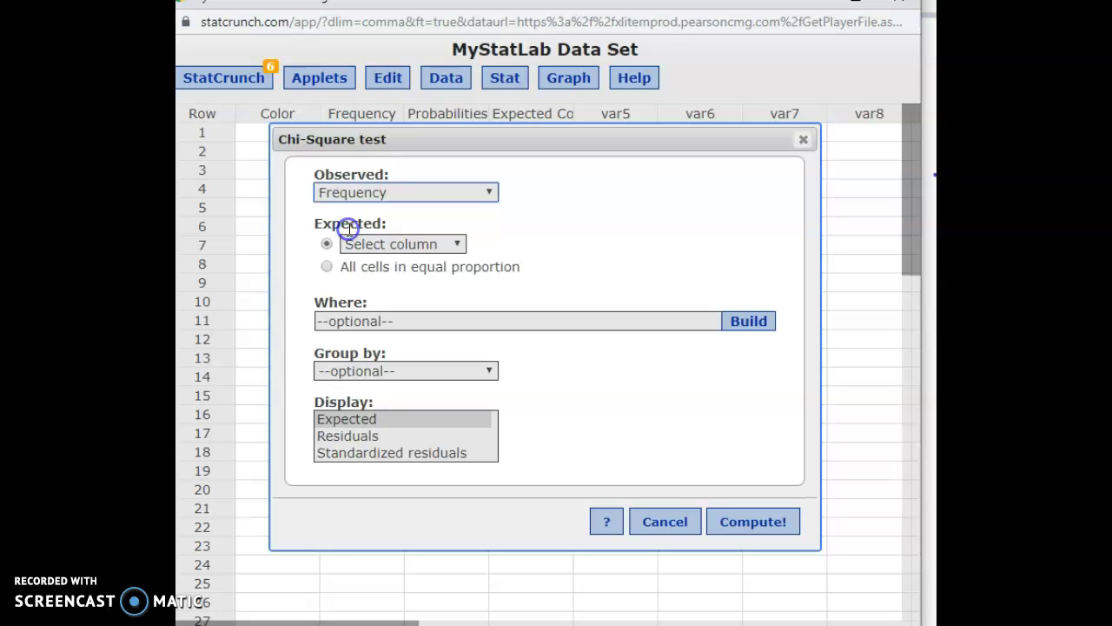
pyautogui.click(407, 244)
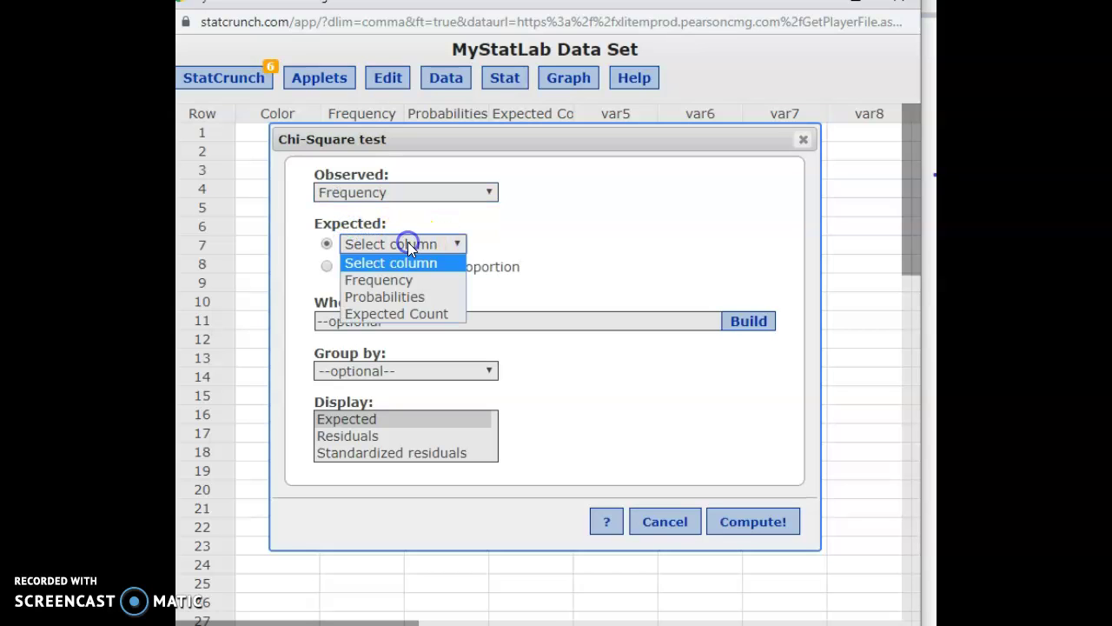
pyautogui.click(387, 317)
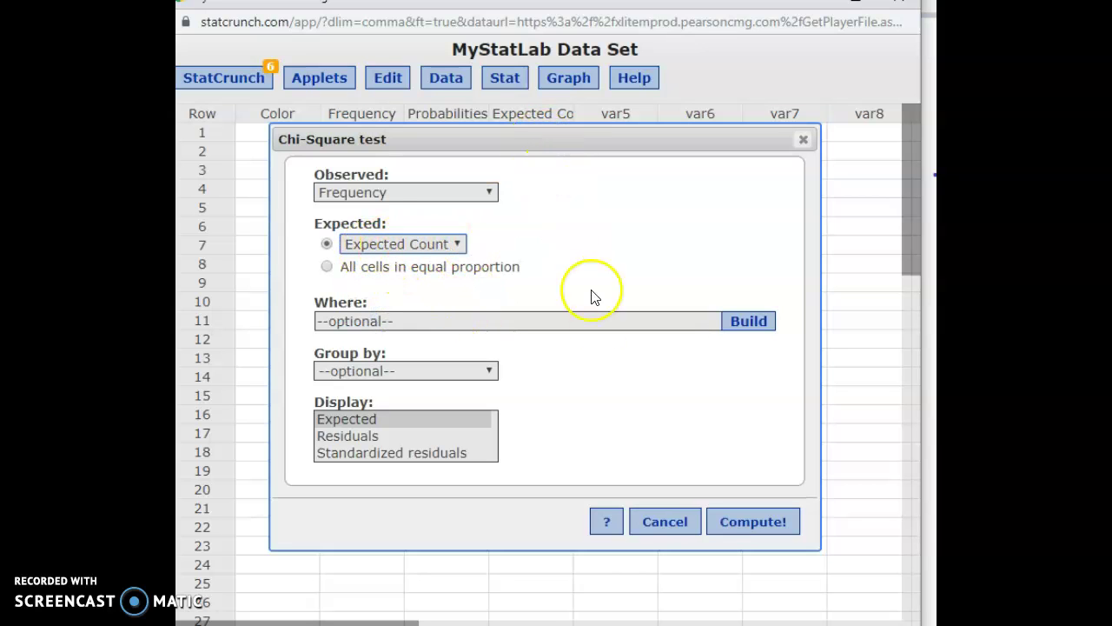
pyautogui.click(752, 522)
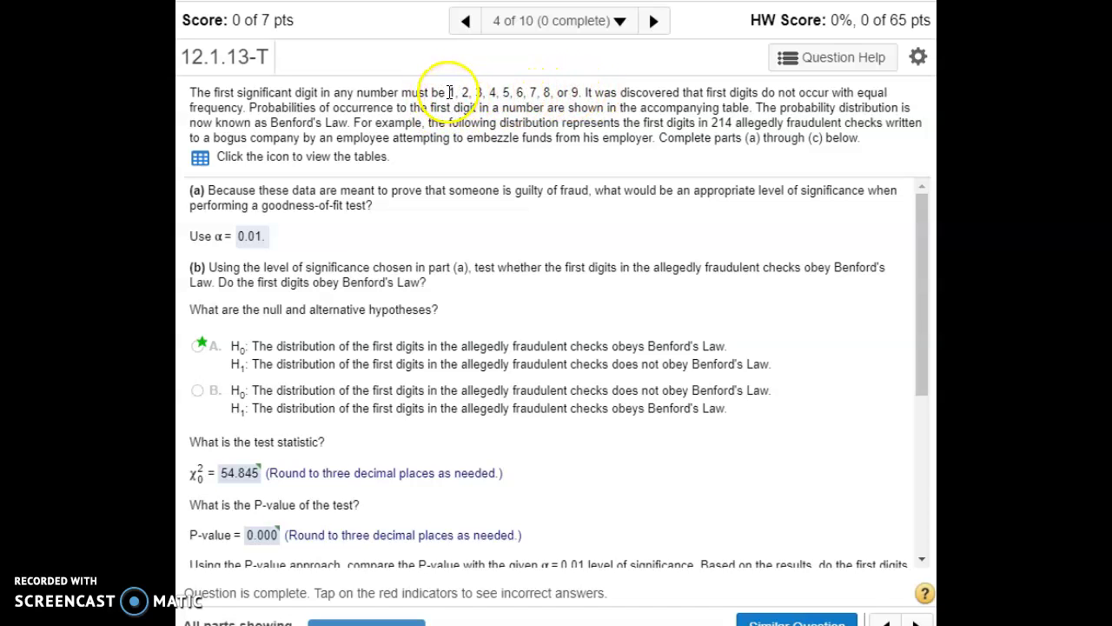
# View and close the Distribution of First Digits tables, then return to the StatCrunch sheet.
pyautogui.click(199, 160)
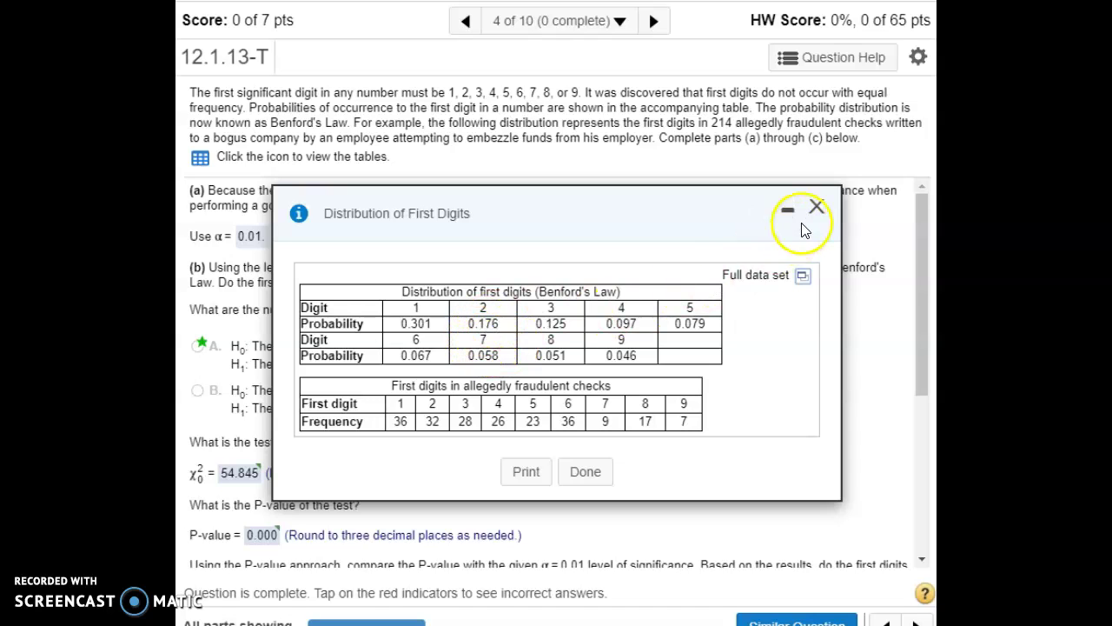
pyautogui.click(802, 275)
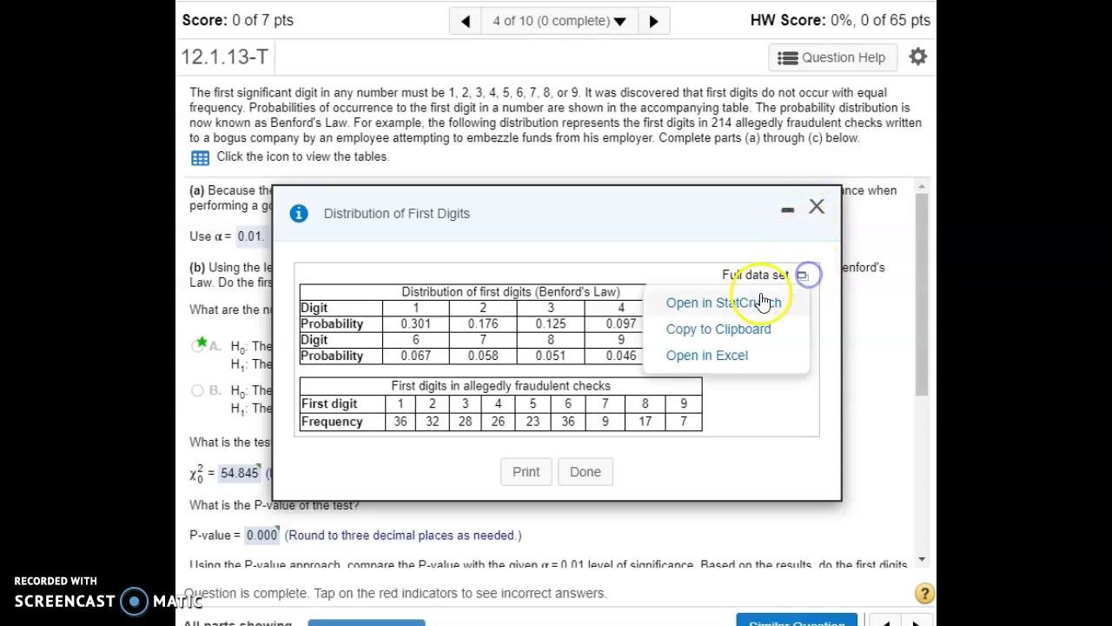
pyautogui.click(817, 213)
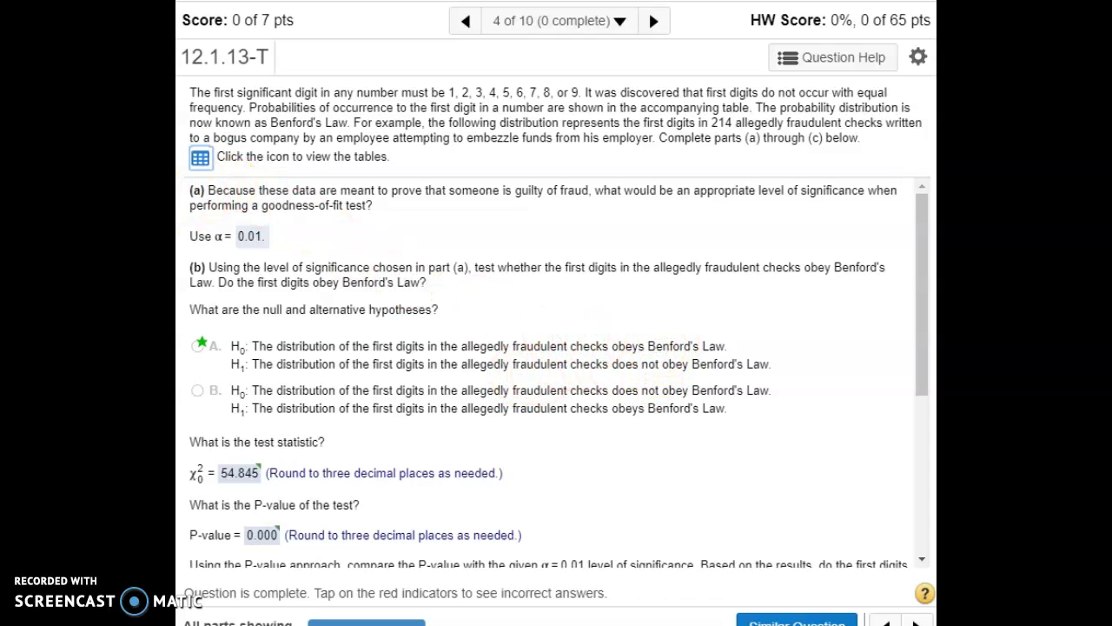
pyautogui.hotkey('alt', 'Tab')
pyautogui.click(450, 314)
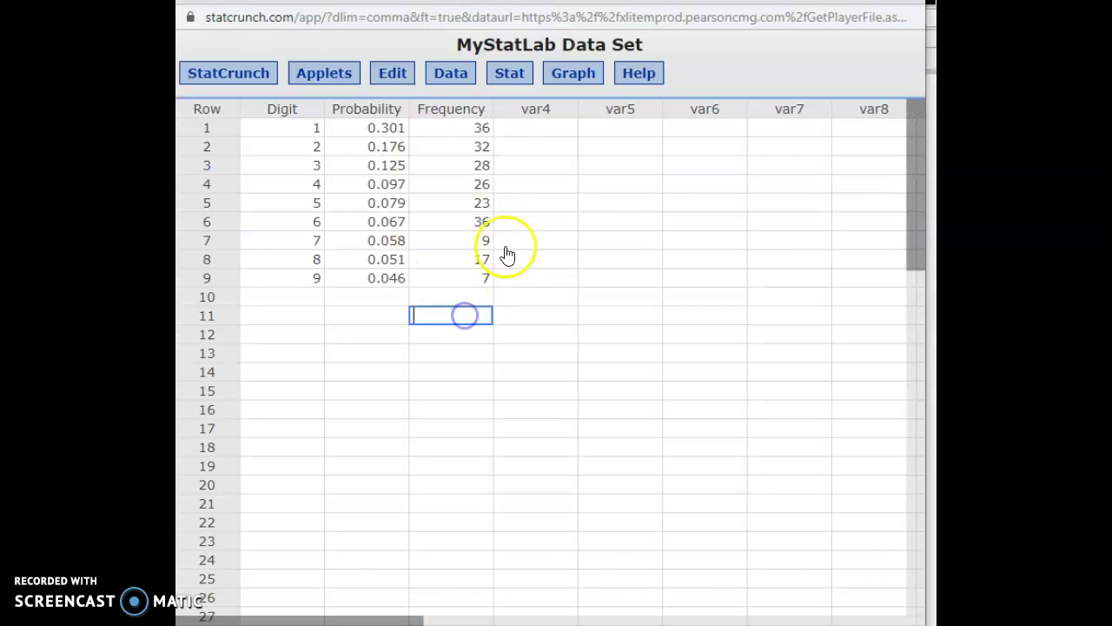
# Build the expression Probability*214 for a new computed column.
pyautogui.click(452, 74)
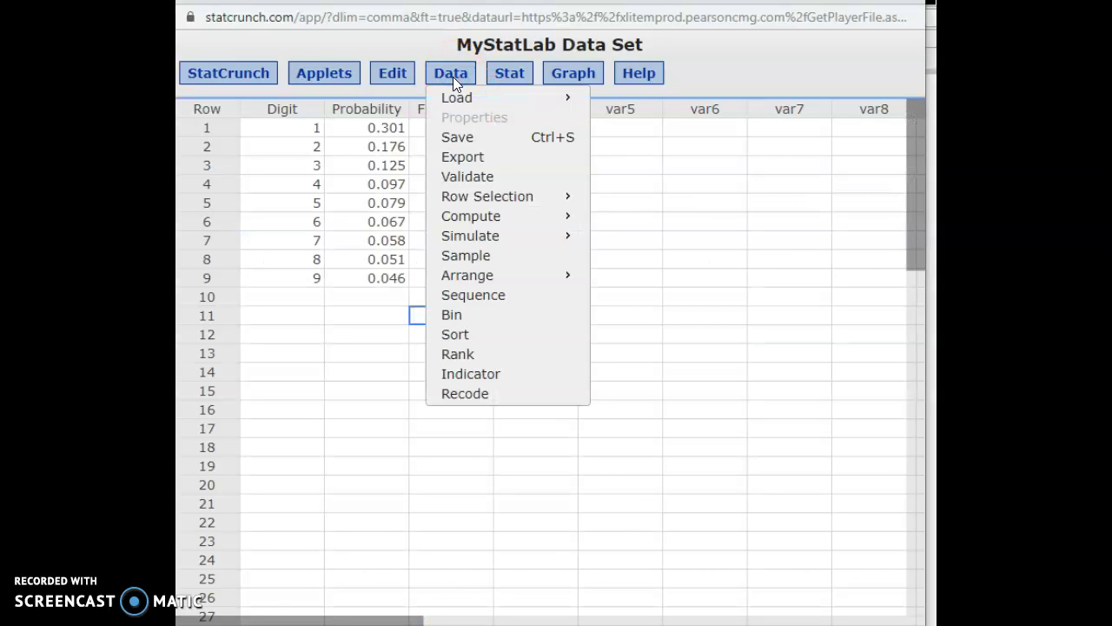
pyautogui.moveTo(489, 217)
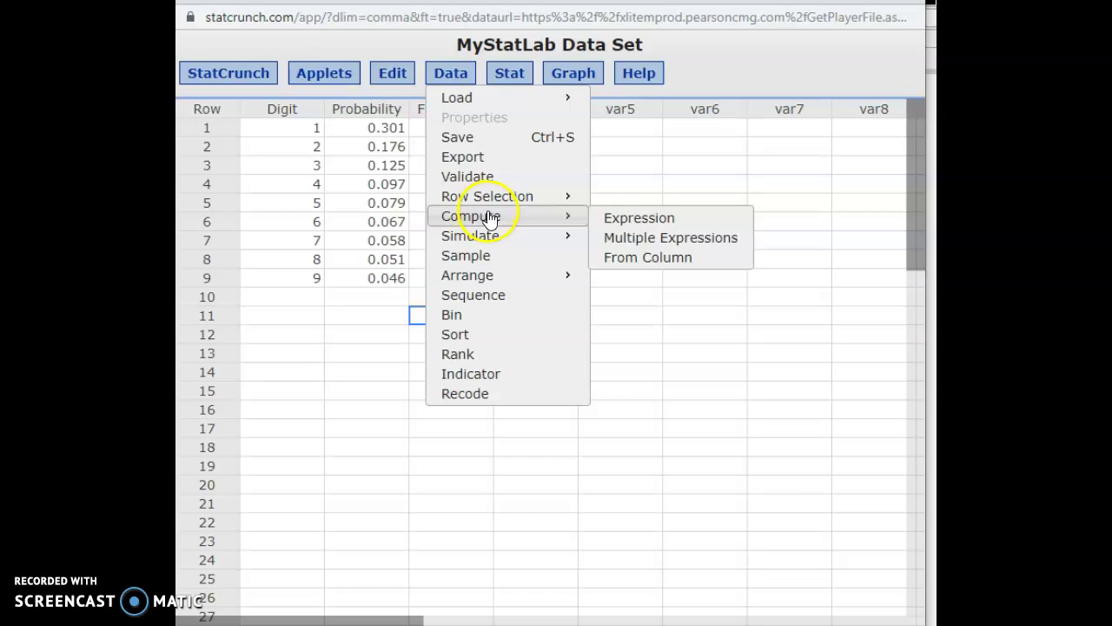
pyautogui.click(628, 219)
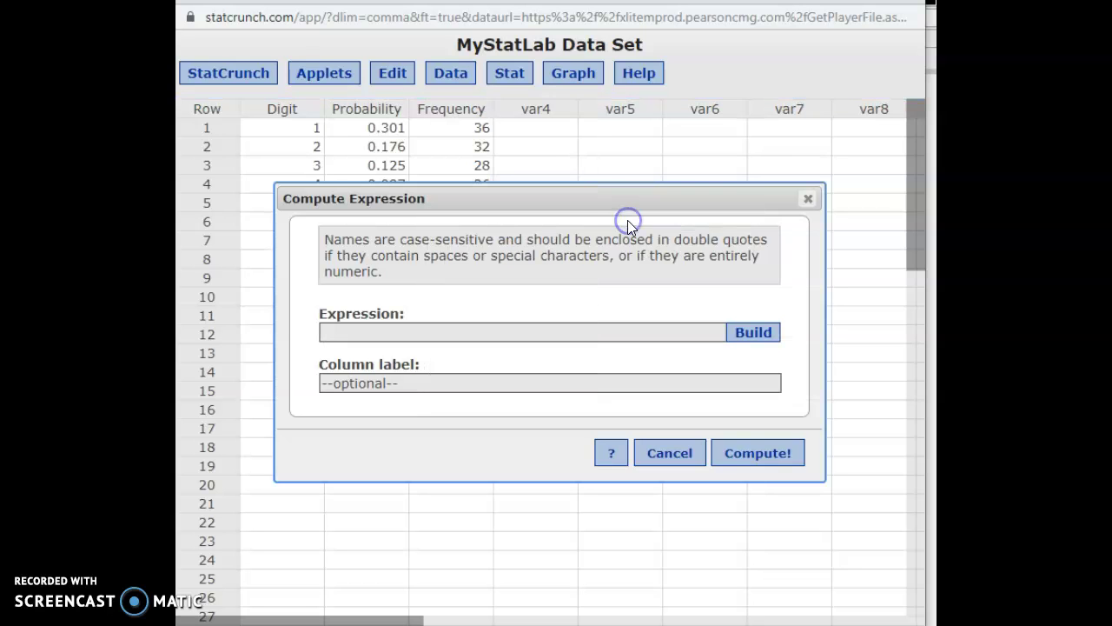
pyautogui.click(755, 334)
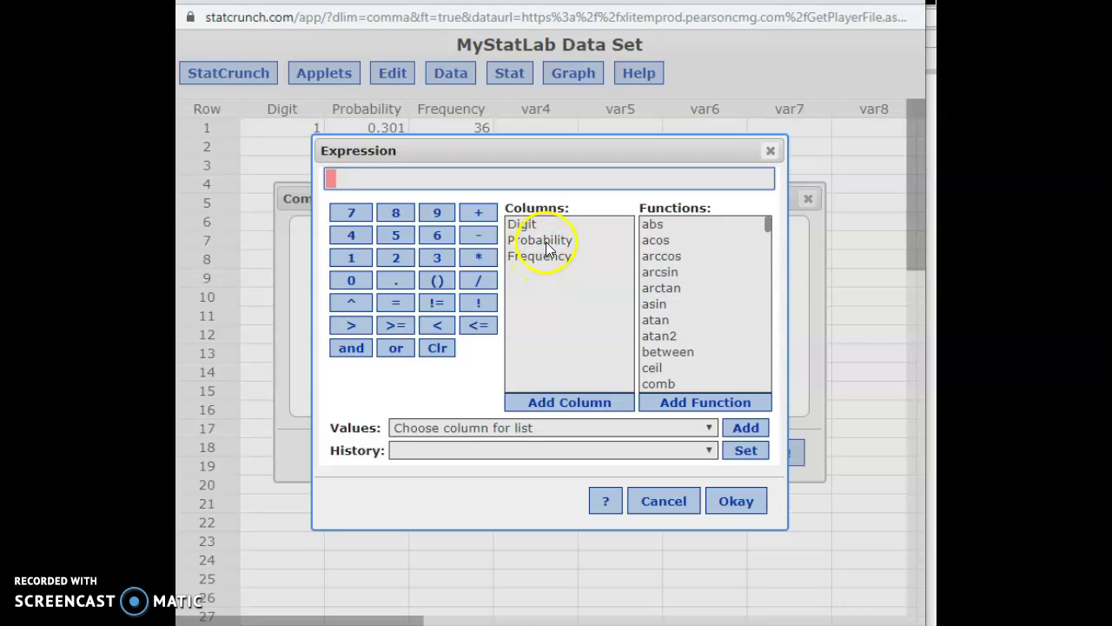
pyautogui.doubleClick(546, 242)
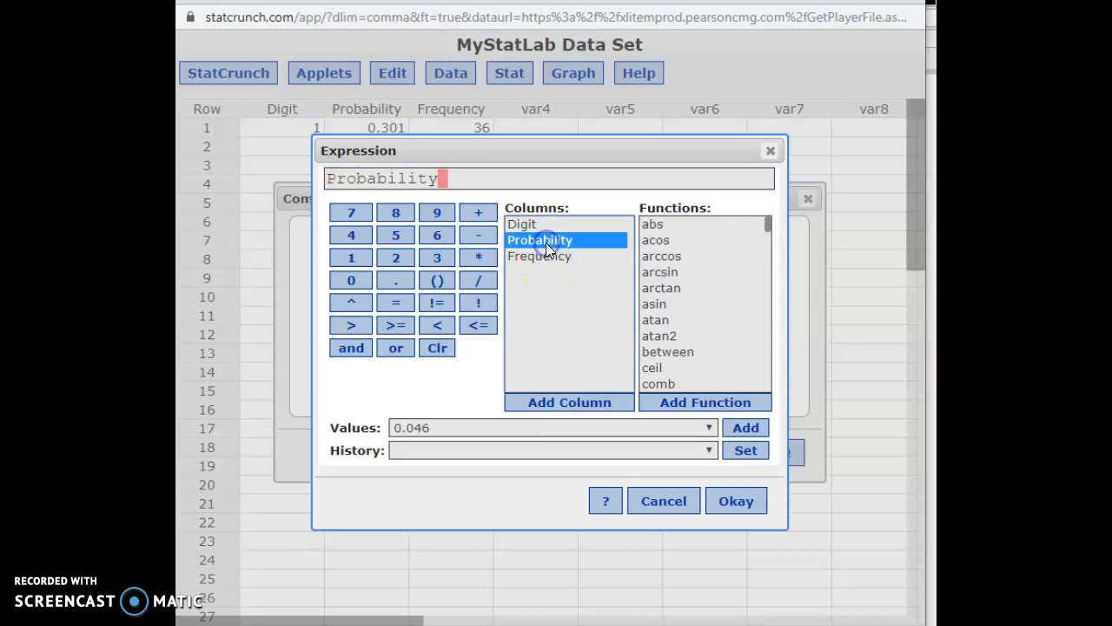
pyautogui.write('*214')
pyautogui.click(465, 179)
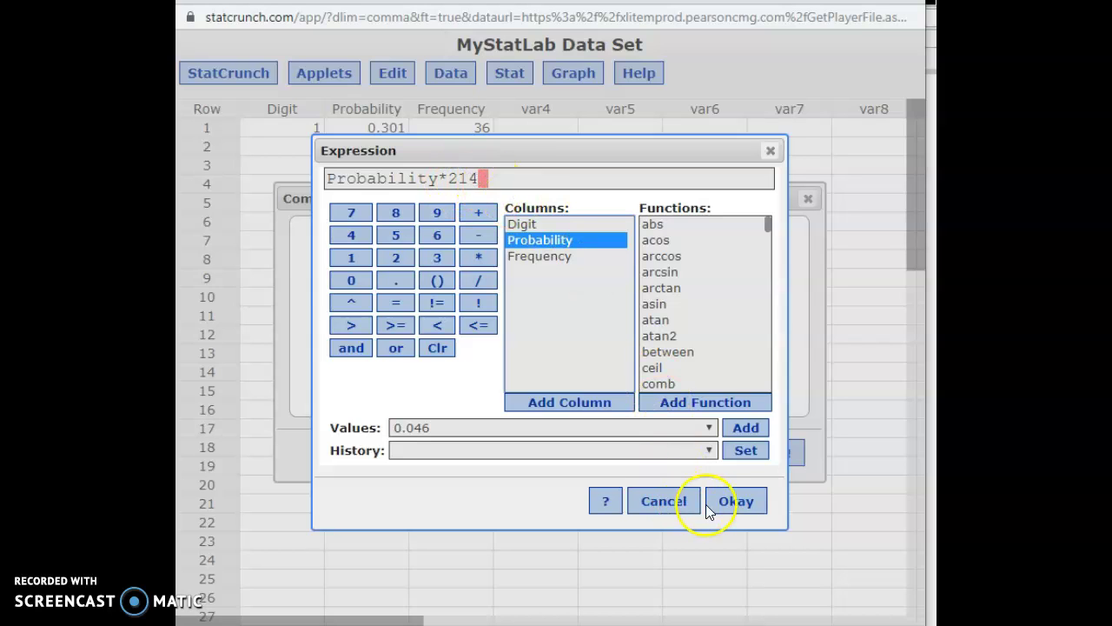
pyautogui.click(733, 504)
# Name the column Expected Count and create it, giving 64.414 down to 9.844.
pyautogui.click(391, 388)
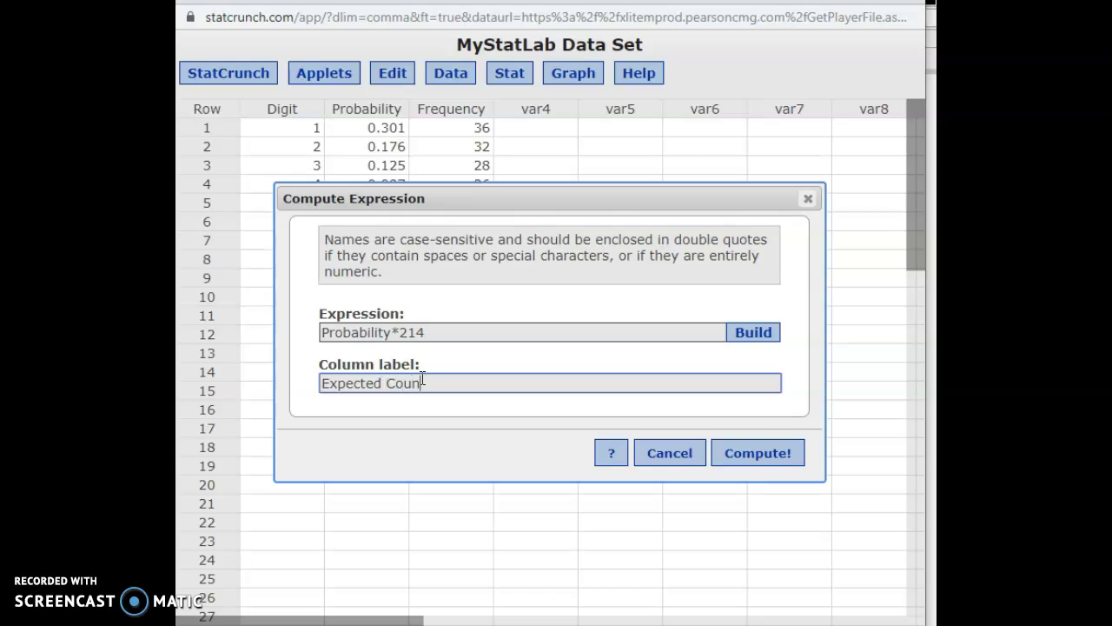
pyautogui.write('Expected Count')
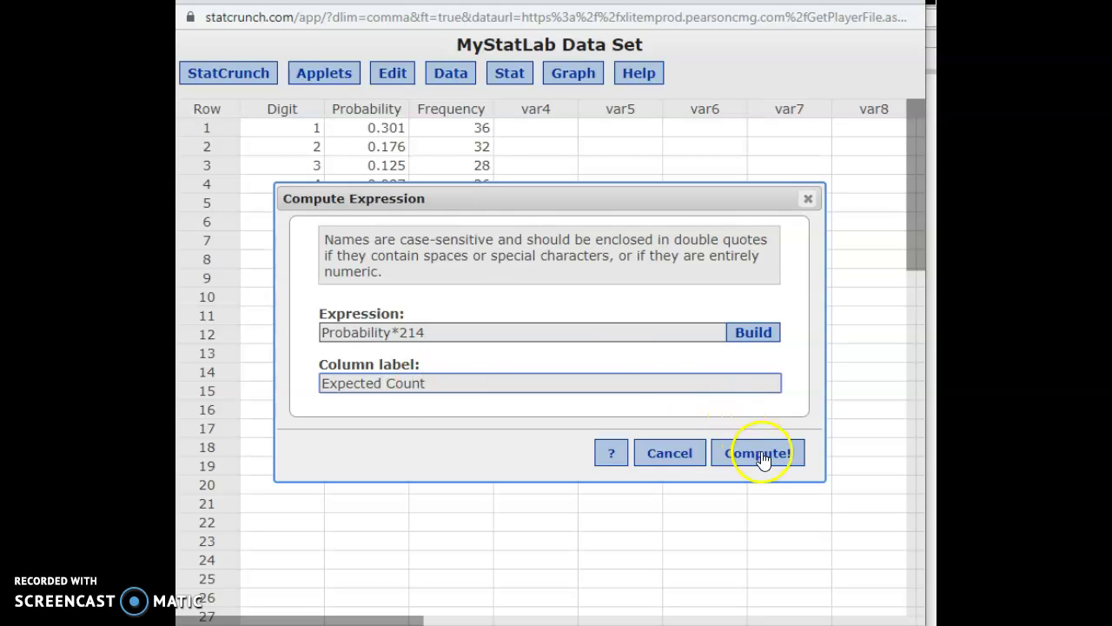
pyautogui.click(760, 458)
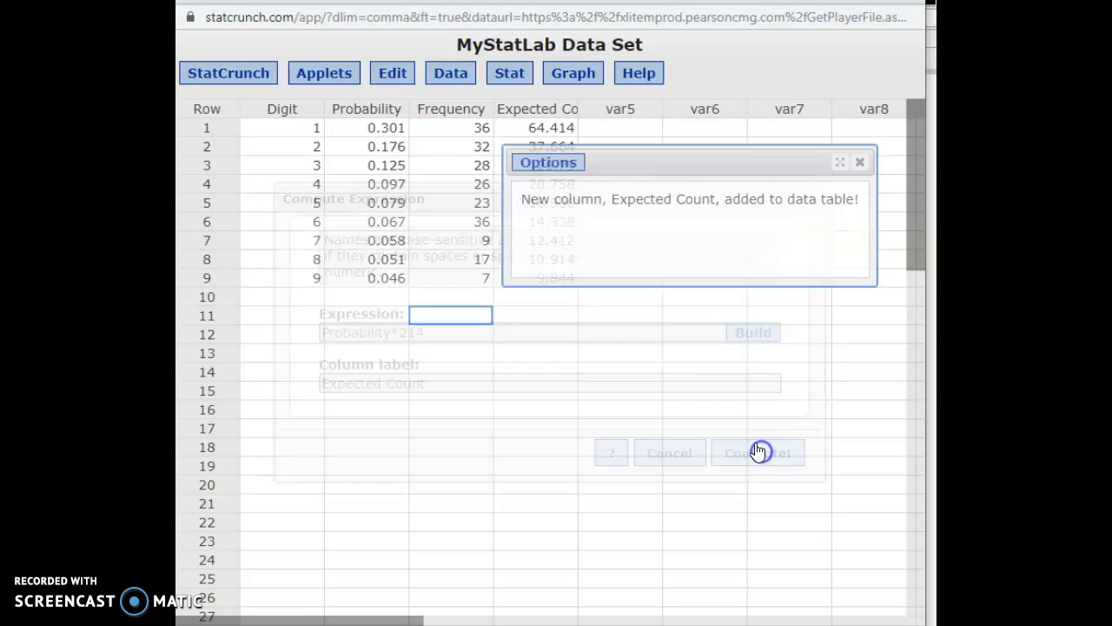
pyautogui.click(859, 166)
# Check the first two Expected Count values, then bring up the Stat menu's procedures.
pyautogui.click(533, 128)
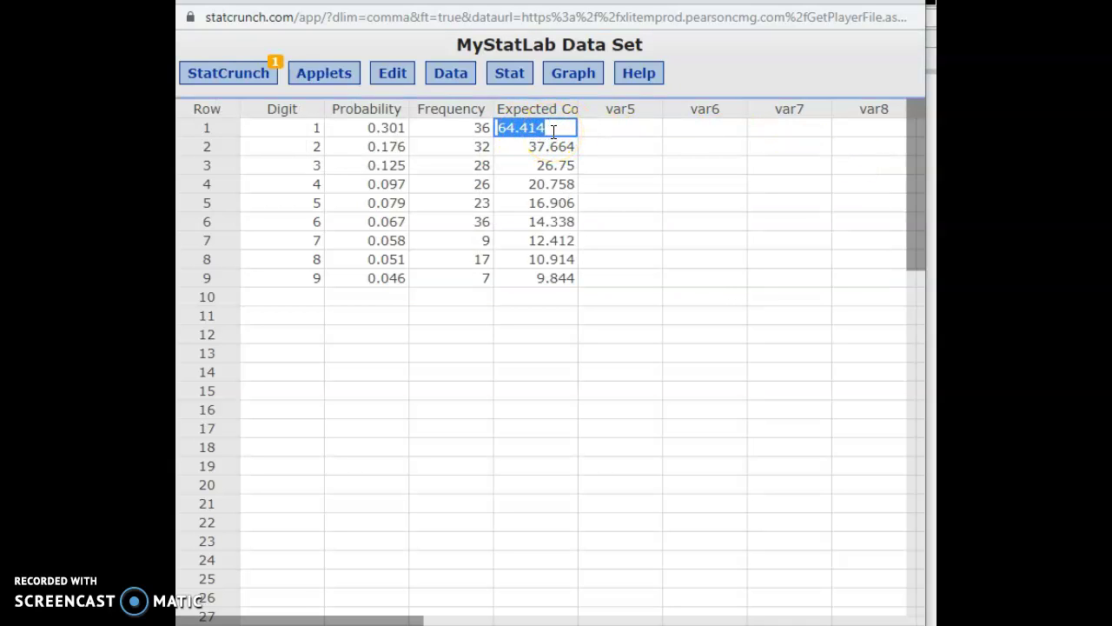
pyautogui.click(536, 145)
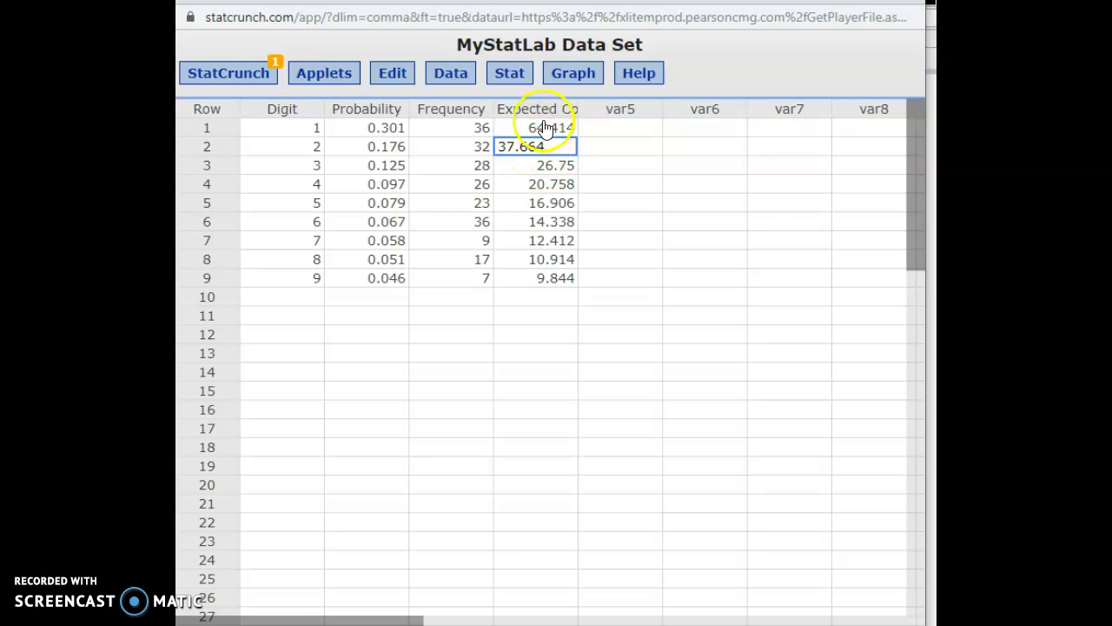
pyautogui.click(539, 336)
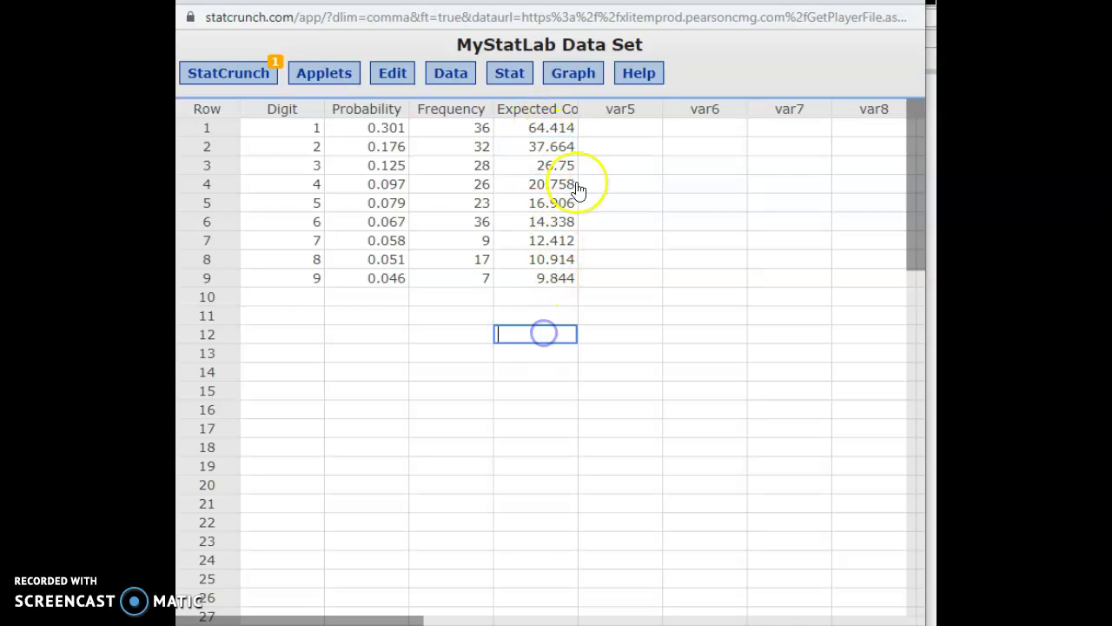
pyautogui.click(520, 80)
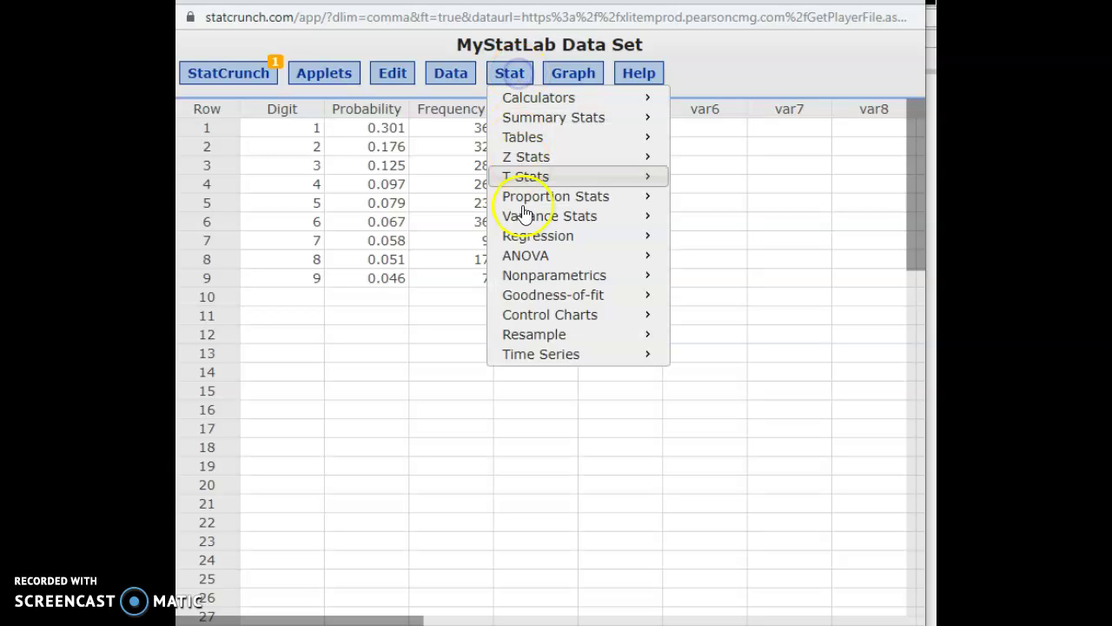
# Run the Chi-Square Test with Observed = Frequency and Expected = Expected Count, giving χ² 54.844971.
pyautogui.moveTo(549, 299)
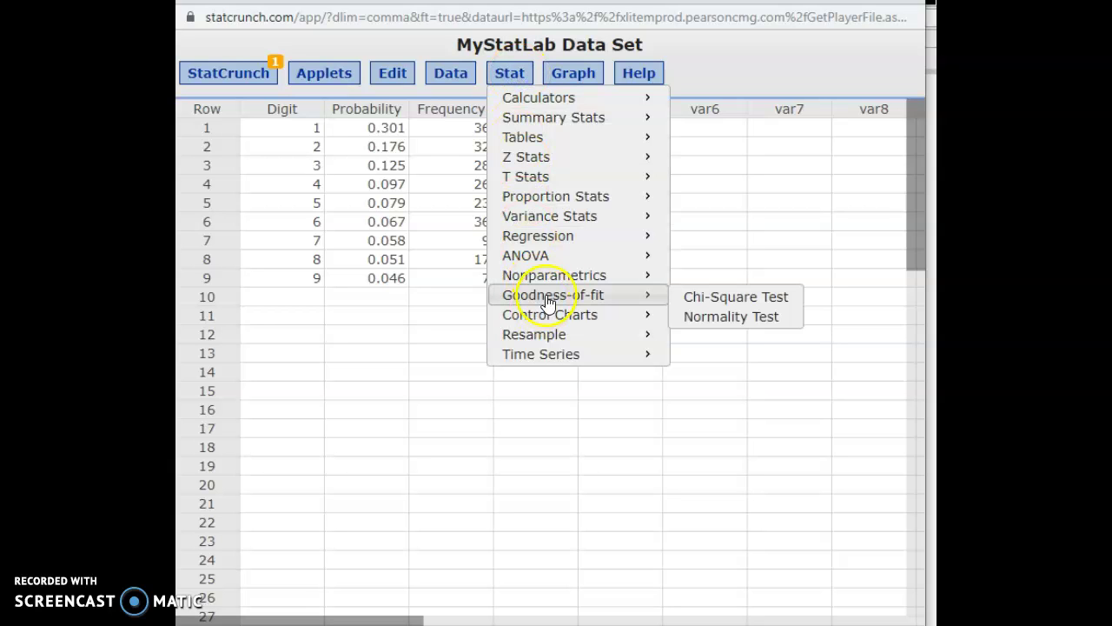
pyautogui.click(703, 298)
pyautogui.click(490, 196)
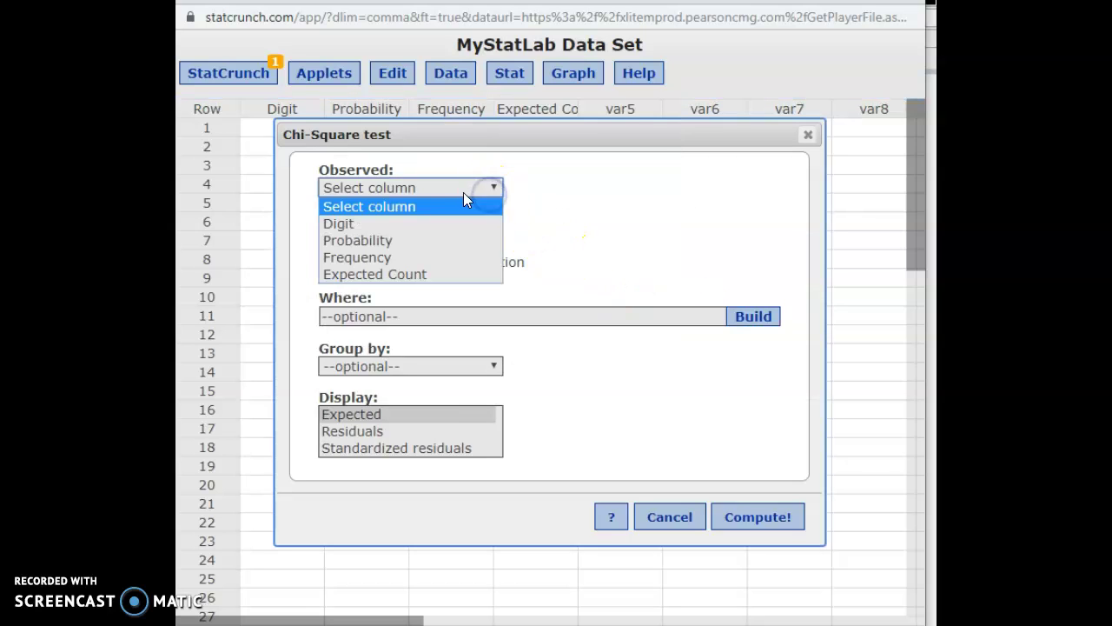
pyautogui.click(365, 264)
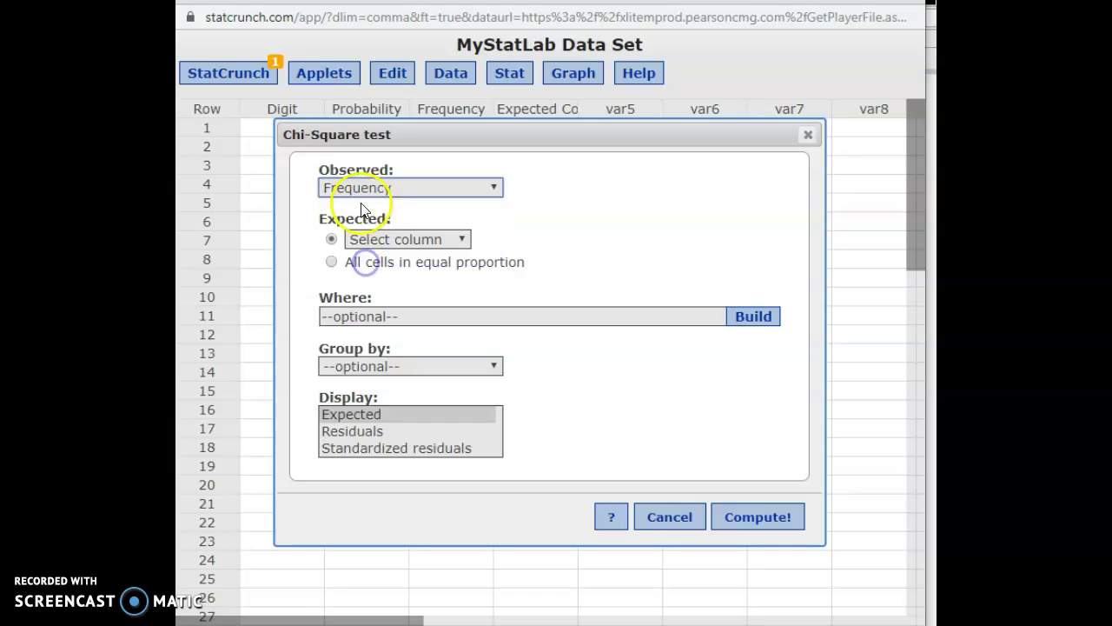
pyautogui.click(440, 244)
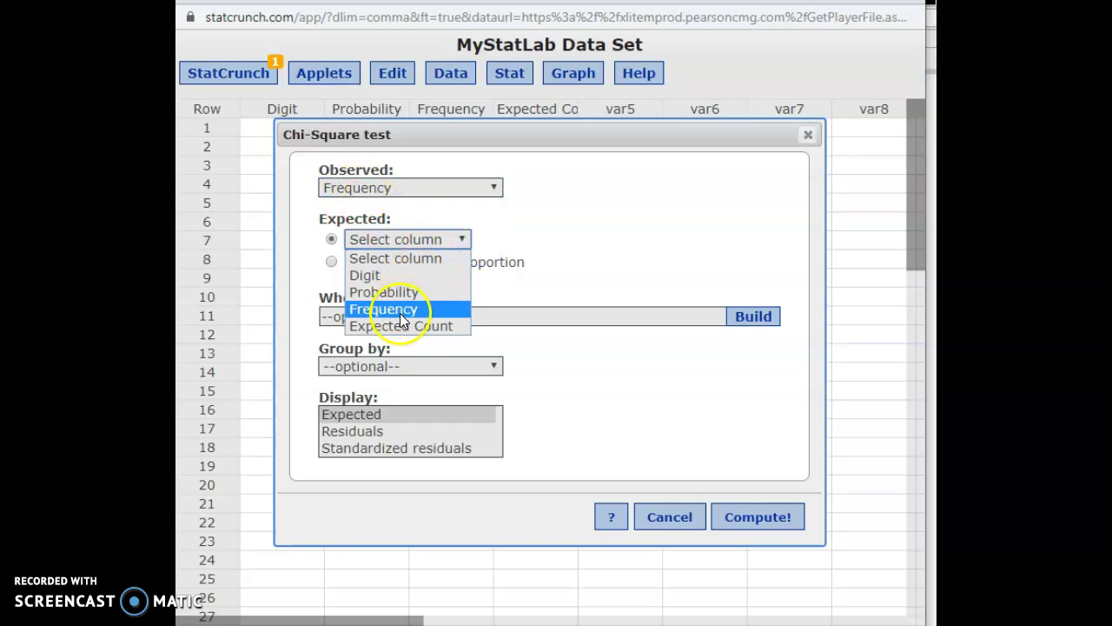
pyautogui.click(401, 326)
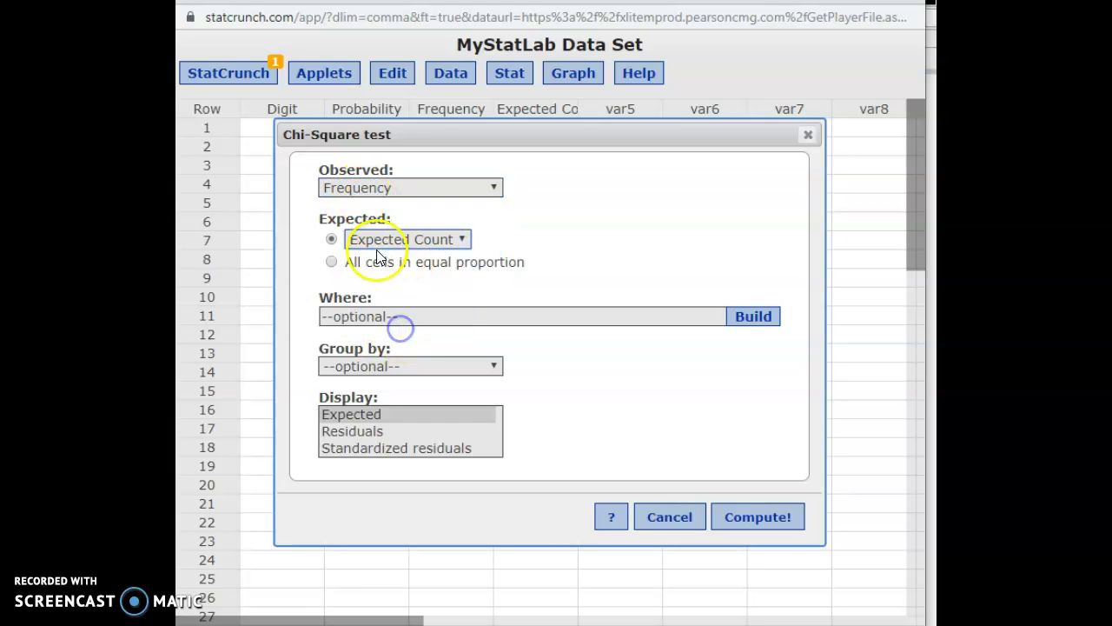
pyautogui.click(753, 521)
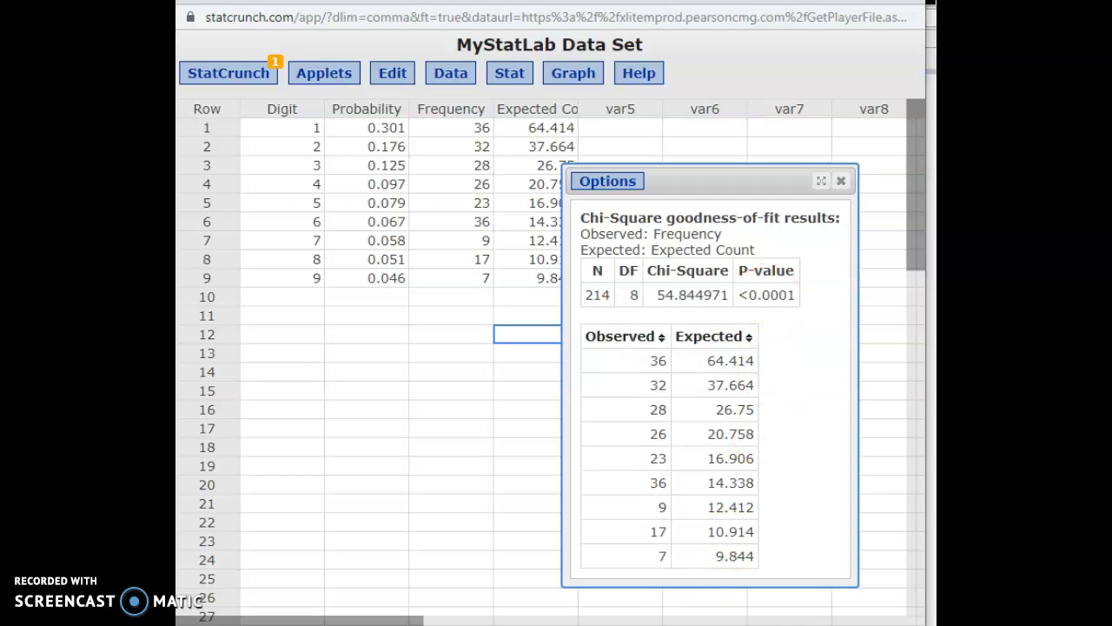
# Switch back to the MyStatLab Benford's Law question 12.1.13-T.
pyautogui.hotkey('alt', 'Tab')
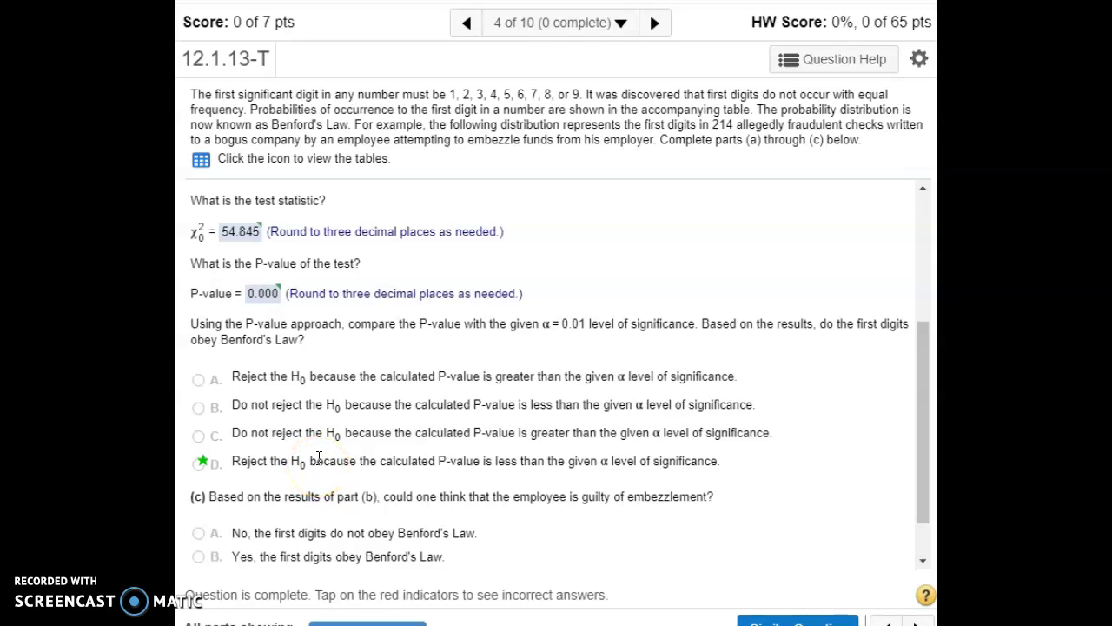
# Scroll through the completed Benford's Law question.
pyautogui.scroll(-1, 313, 457)
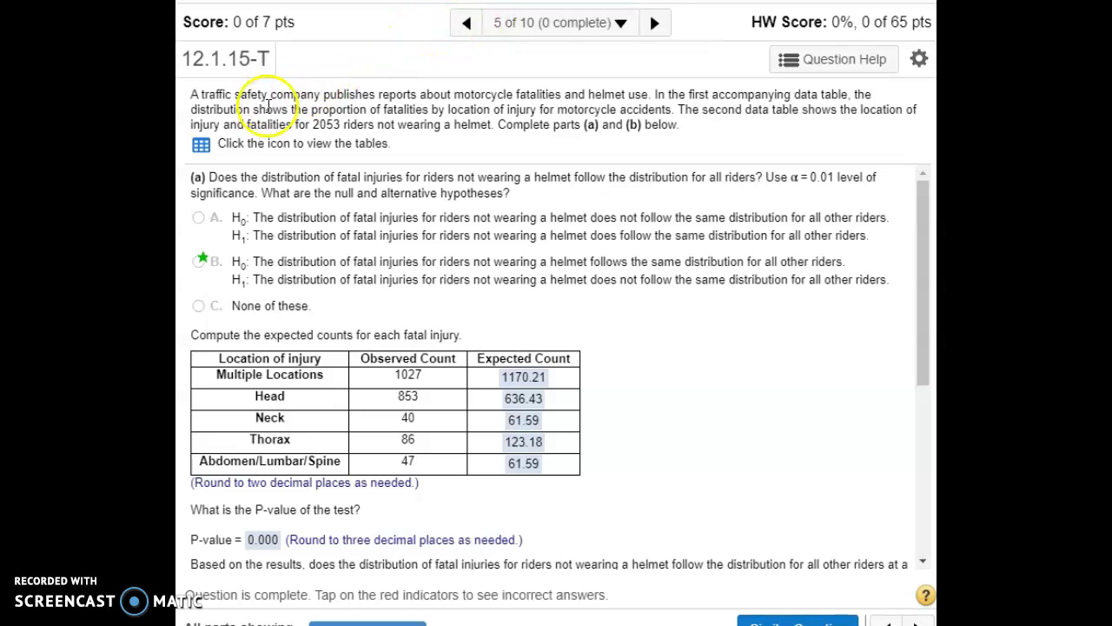
# Open the motorcycle injury-location full data set in StatCrunch from the data tables popup.
pyautogui.click(201, 148)
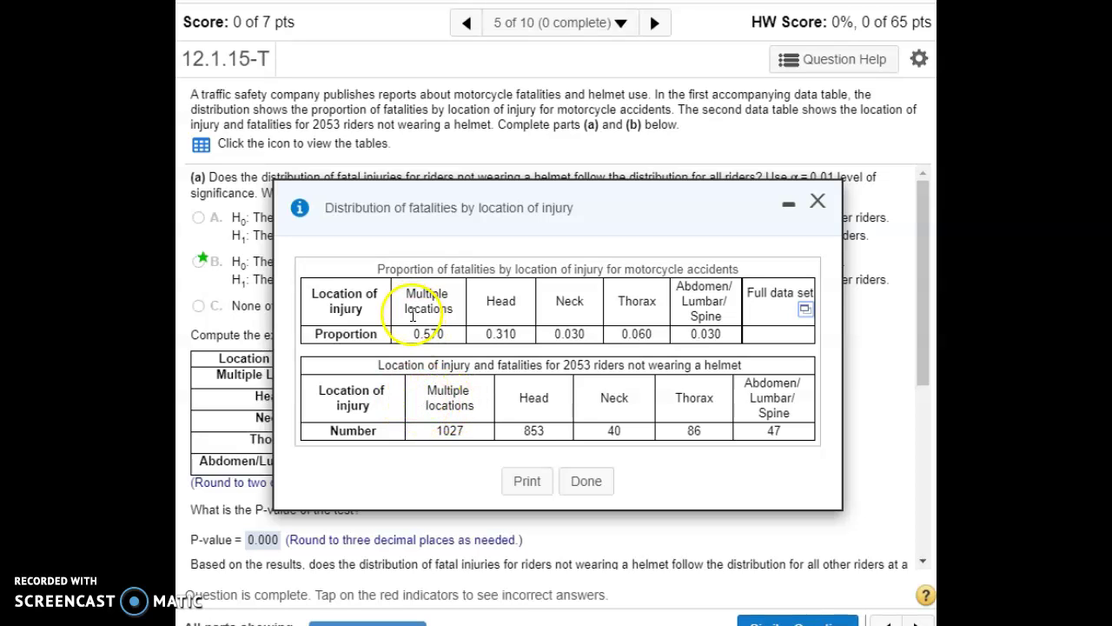
pyautogui.click(820, 205)
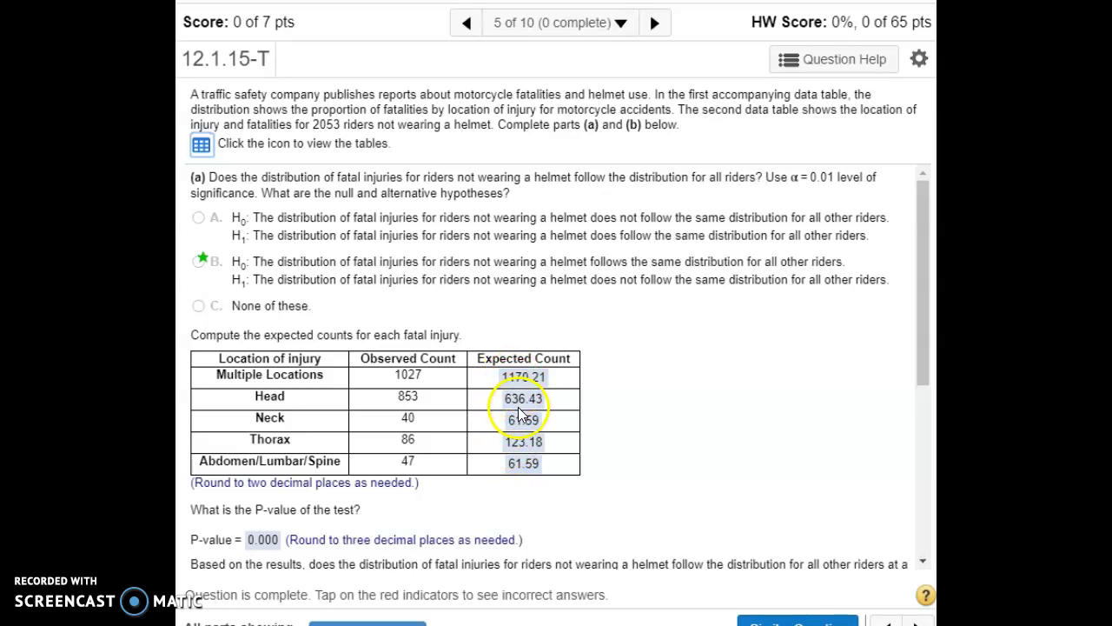
pyautogui.click(201, 145)
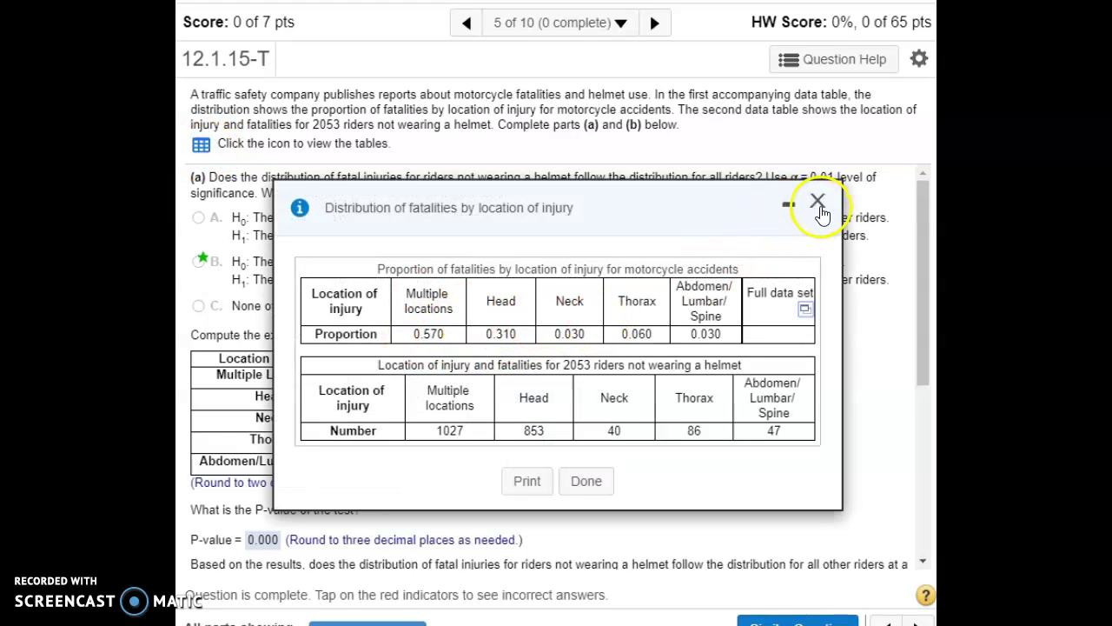
pyautogui.click(804, 308)
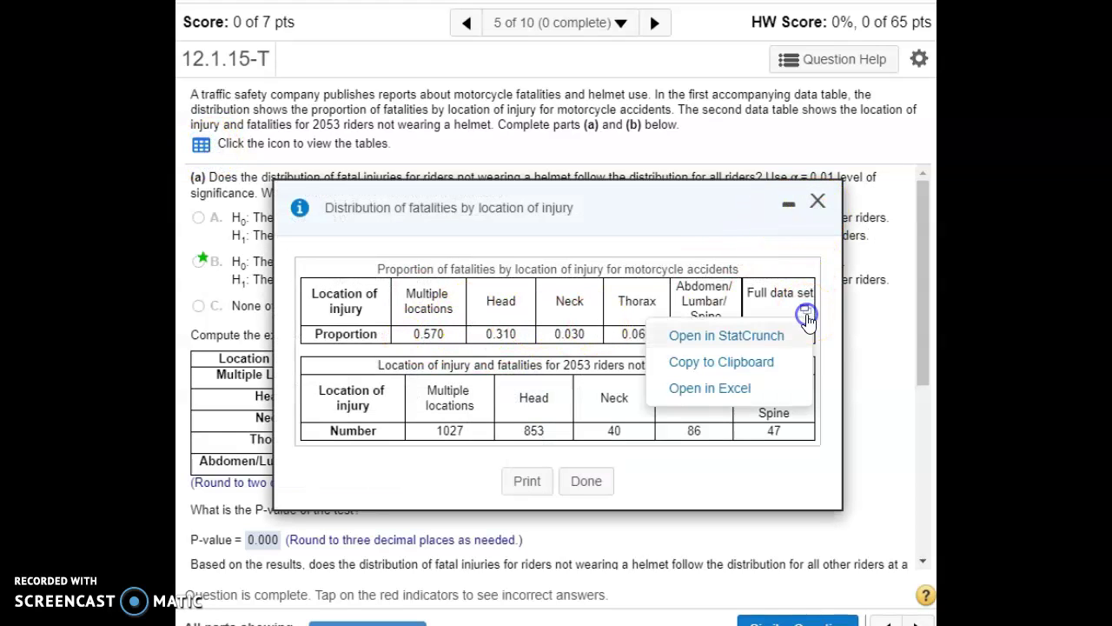
pyautogui.click(769, 345)
# Build the expression Probability*2053 for a new computed column.
pyautogui.click(443, 261)
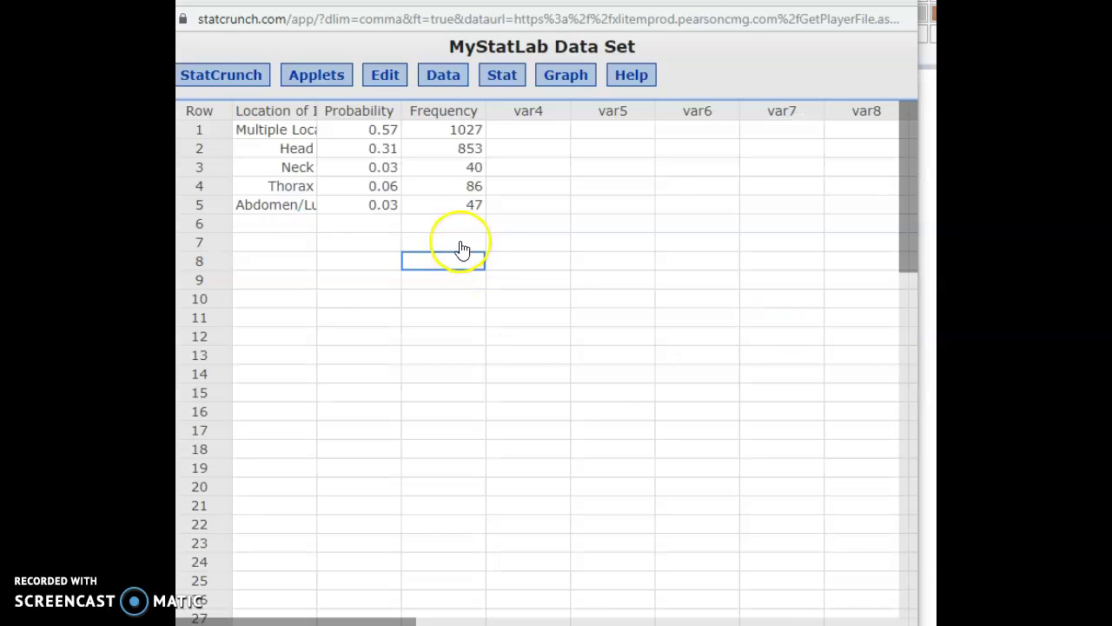
pyautogui.click(445, 83)
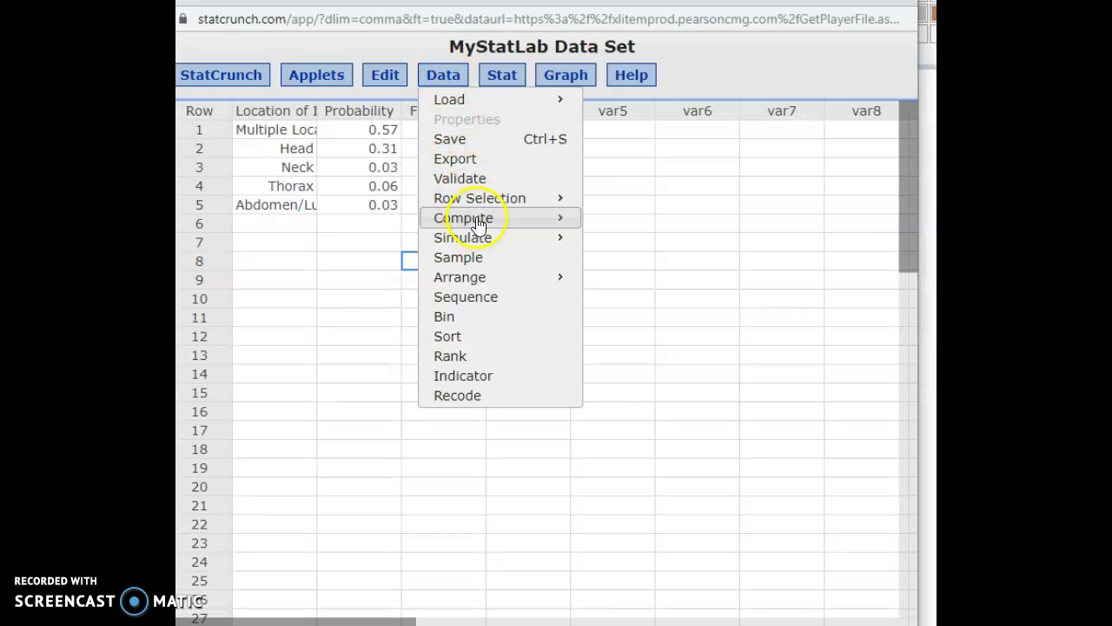
pyautogui.moveTo(561, 222)
pyautogui.click(606, 220)
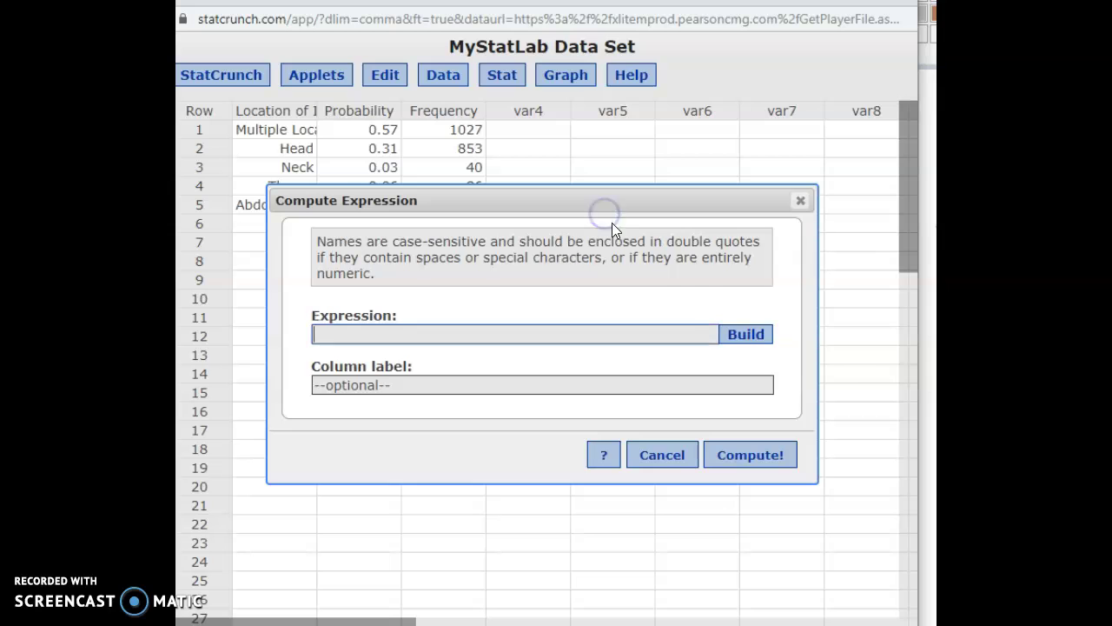
pyautogui.click(745, 339)
pyautogui.click(544, 244)
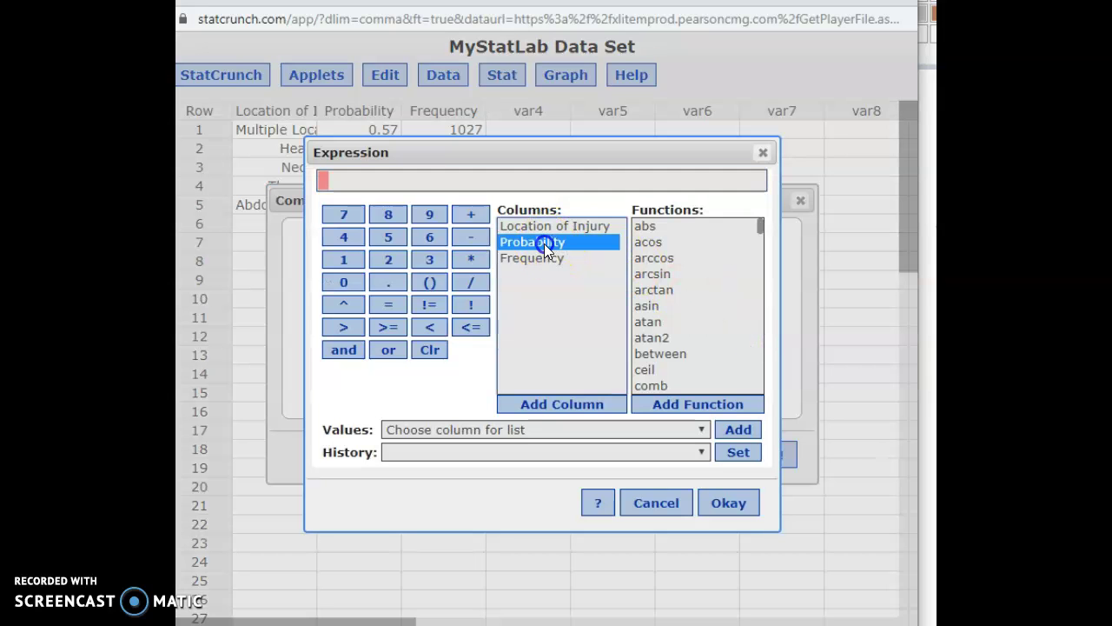
pyautogui.doubleClick(545, 243)
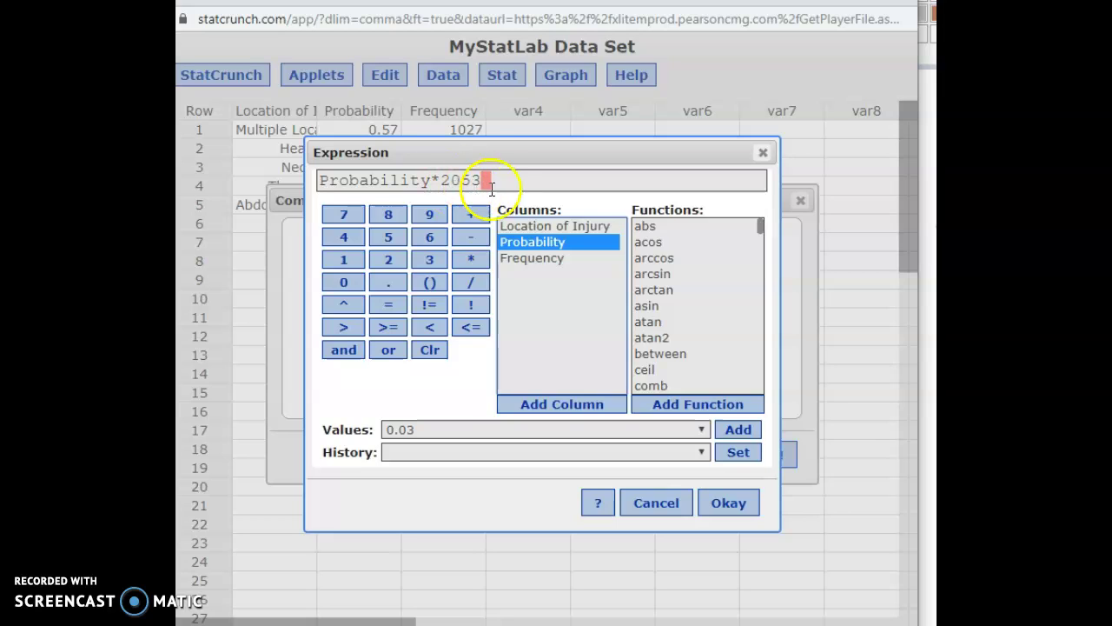
pyautogui.click(728, 503)
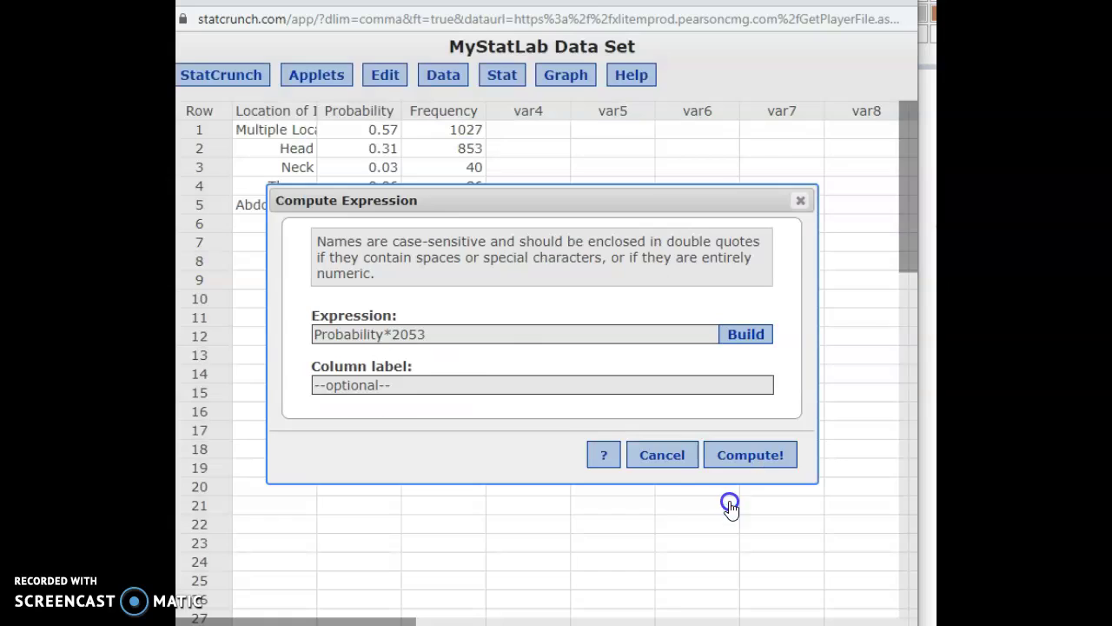
# Name the column Expected Count, compute it, and check the values 1170.21 and 636.43.
pyautogui.click(423, 388)
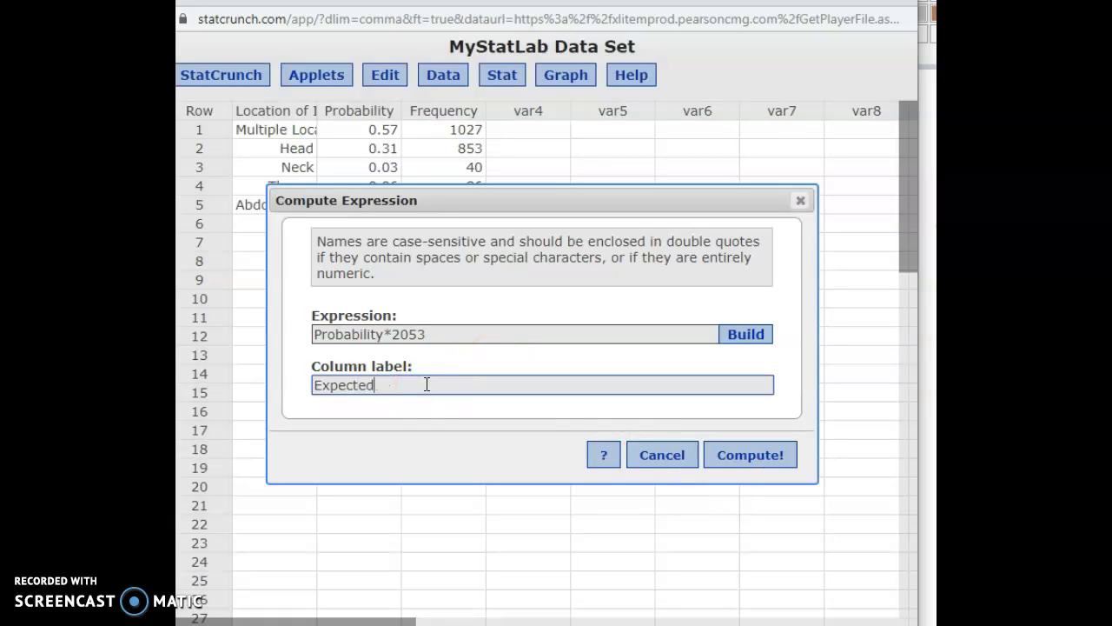
pyautogui.click(770, 462)
pyautogui.click(851, 165)
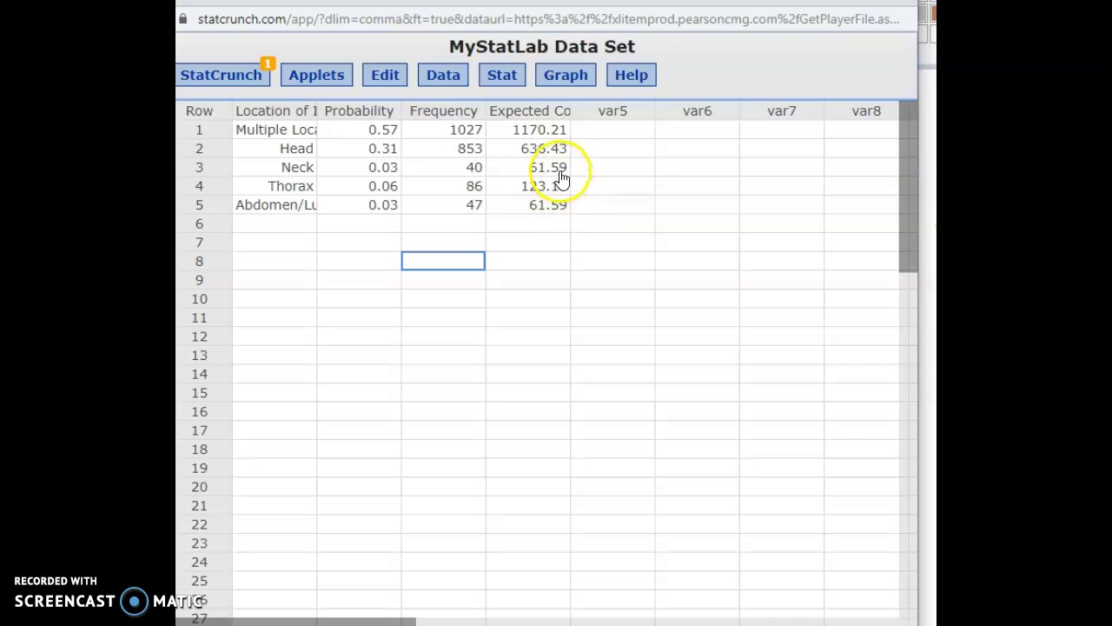
pyautogui.click(521, 132)
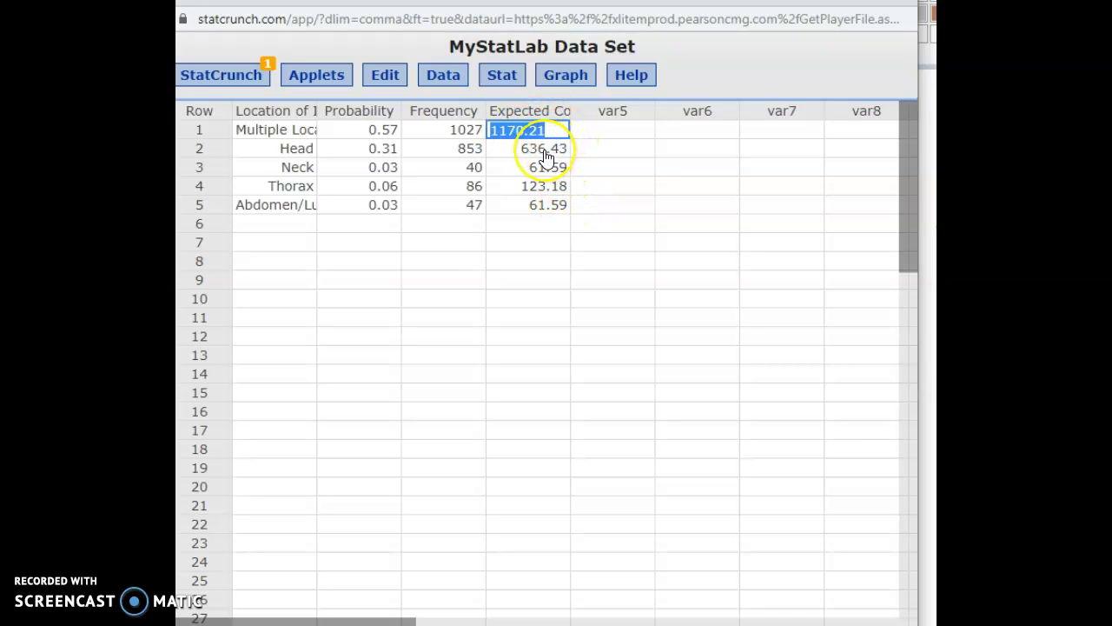
pyautogui.click(544, 149)
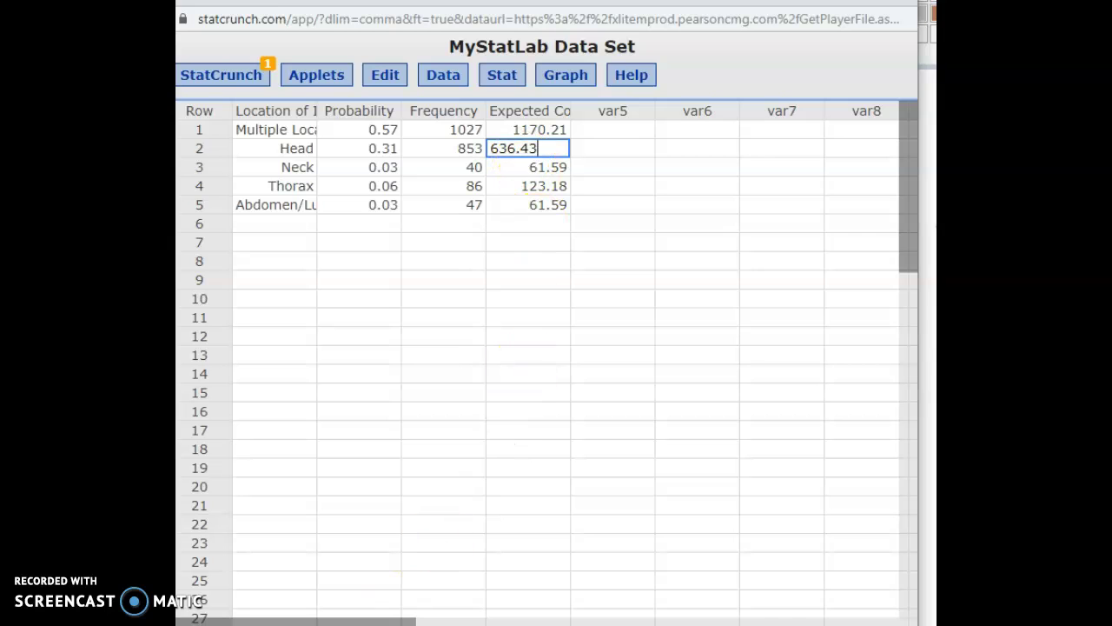
# Run the Chi-Square goodness-of-fit test of Frequency against Expected Count, giving χ² 113.46902 with 4 DF.
pyautogui.click(517, 87)
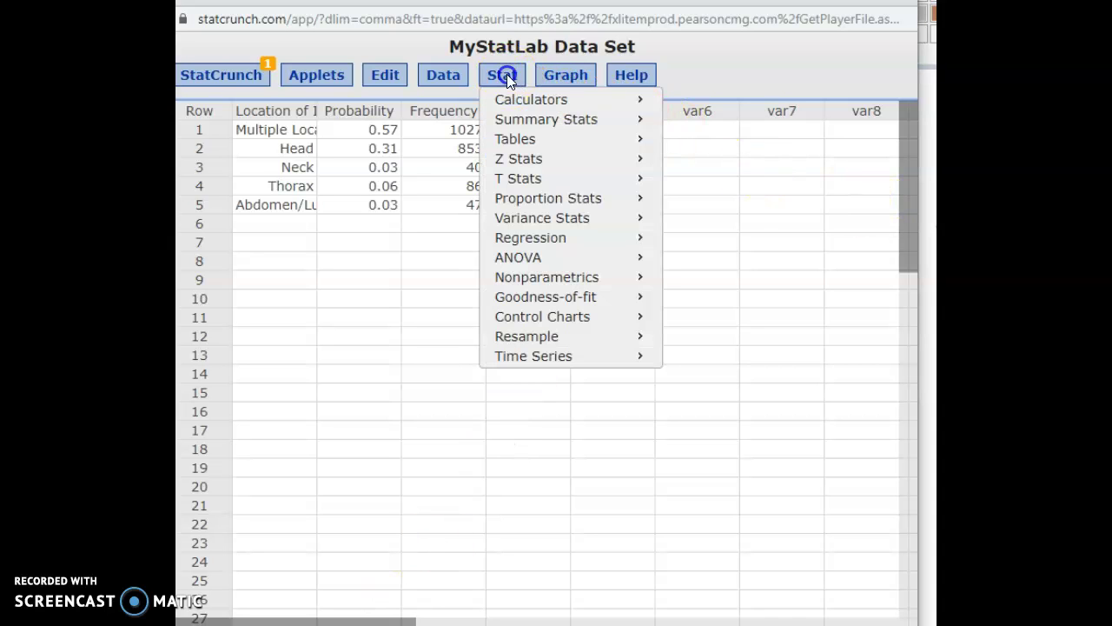
pyautogui.moveTo(583, 300)
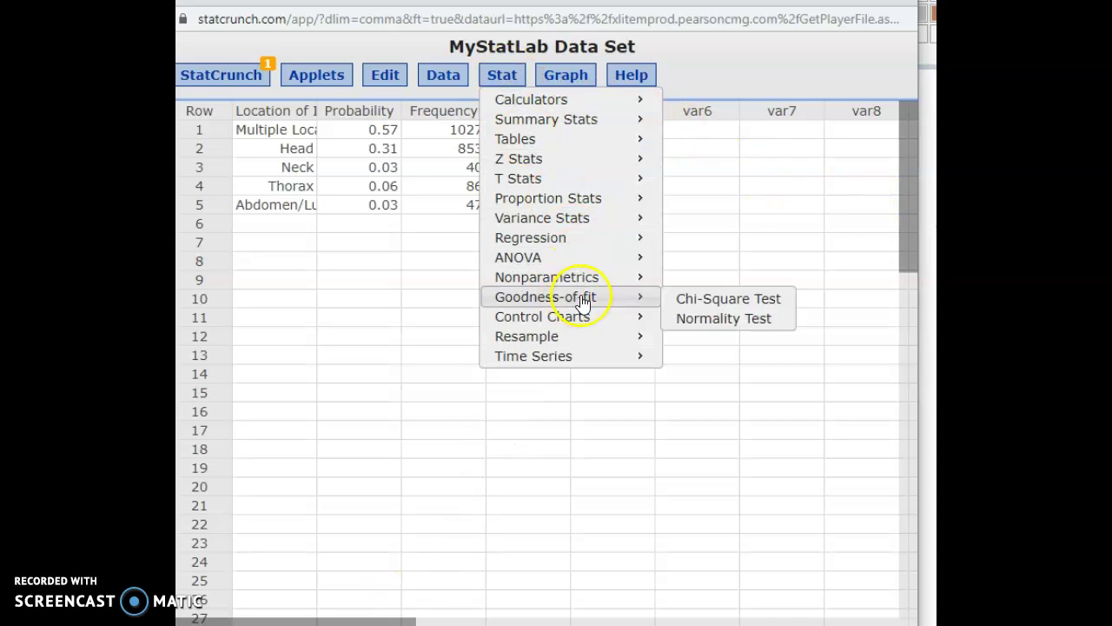
pyautogui.click(689, 299)
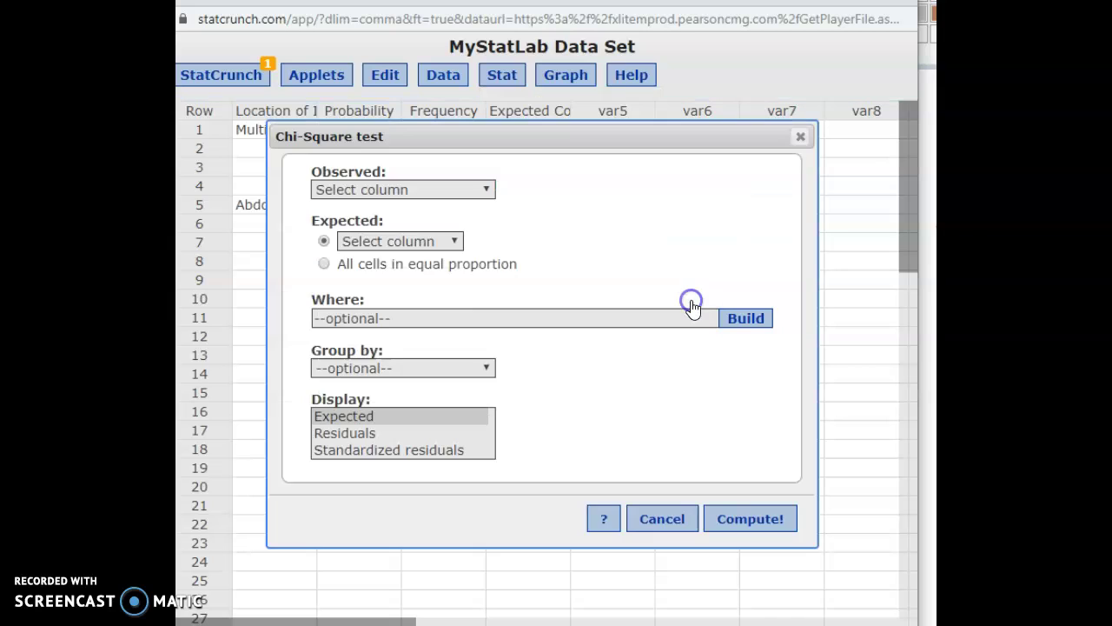
pyautogui.click(458, 199)
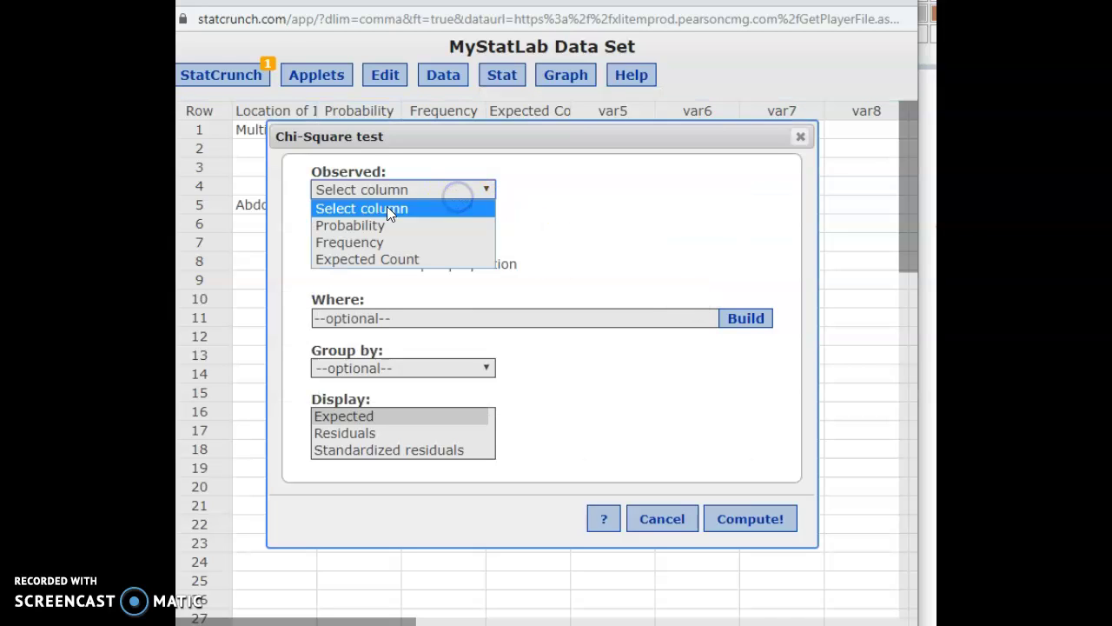
pyautogui.click(349, 243)
pyautogui.click(430, 242)
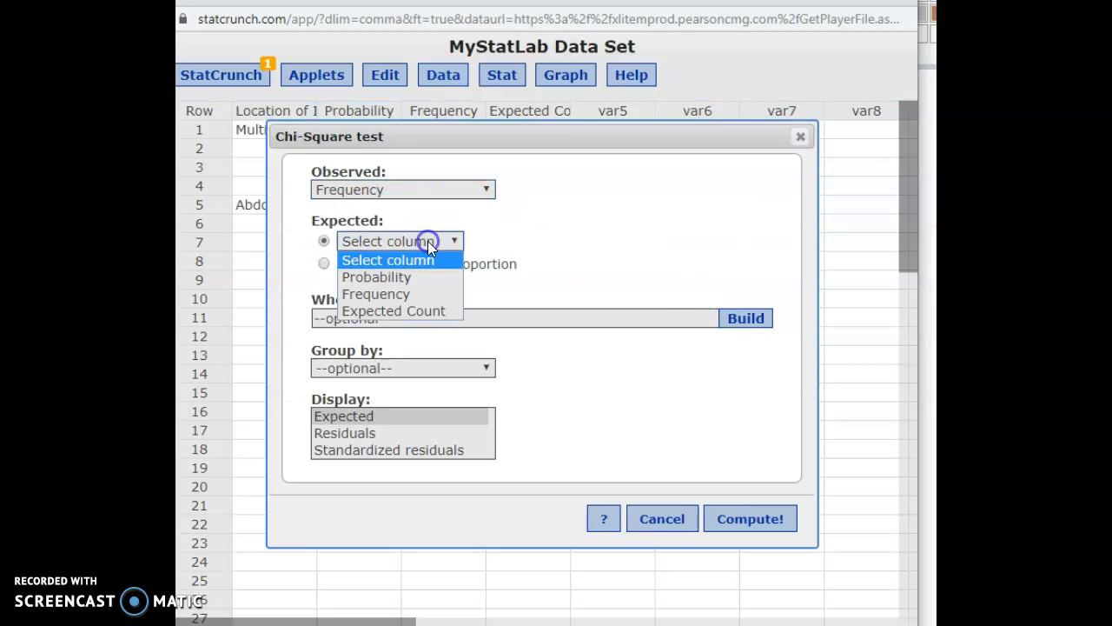
pyautogui.click(391, 310)
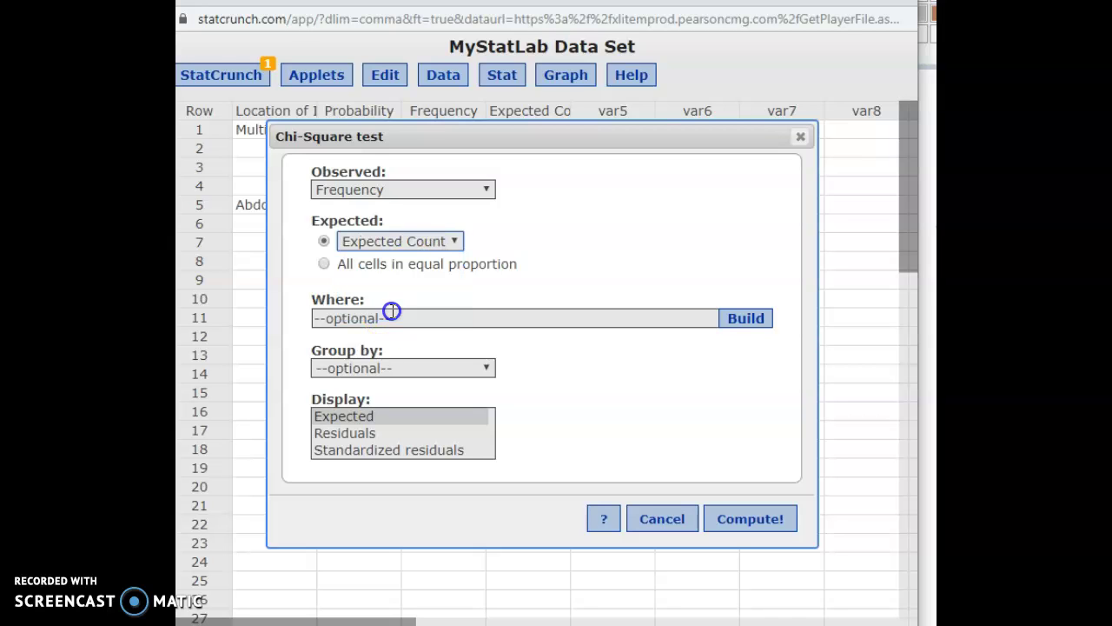
pyautogui.click(737, 525)
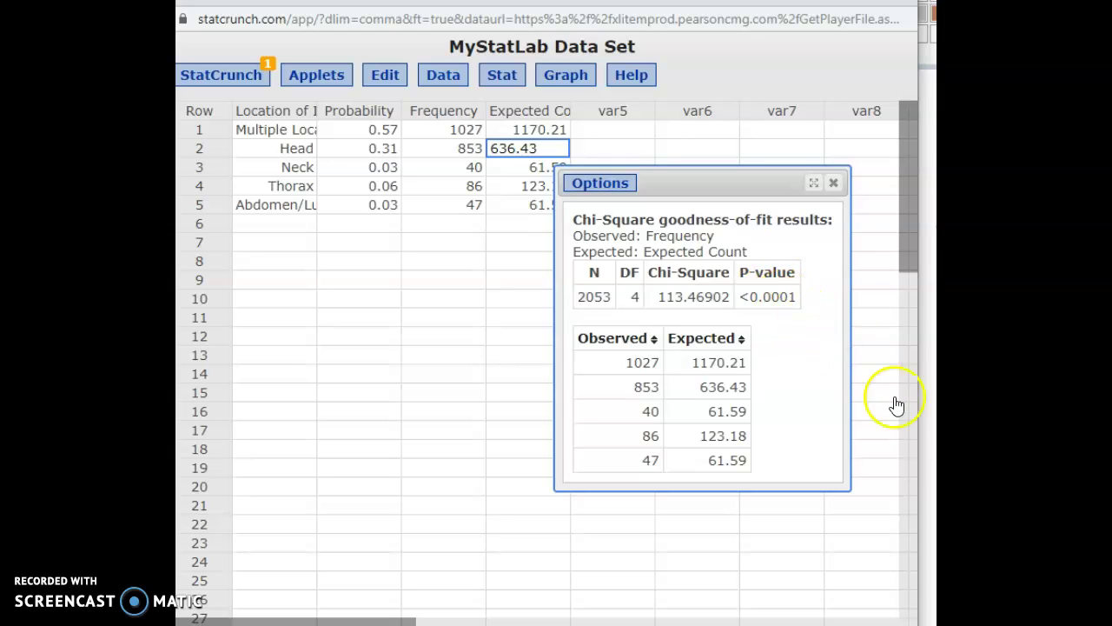
# Review question 12.1.15-T's answers: reject H0 (B) and head injuries more frequent (C).
pyautogui.hotkey('alt', 'Tab')
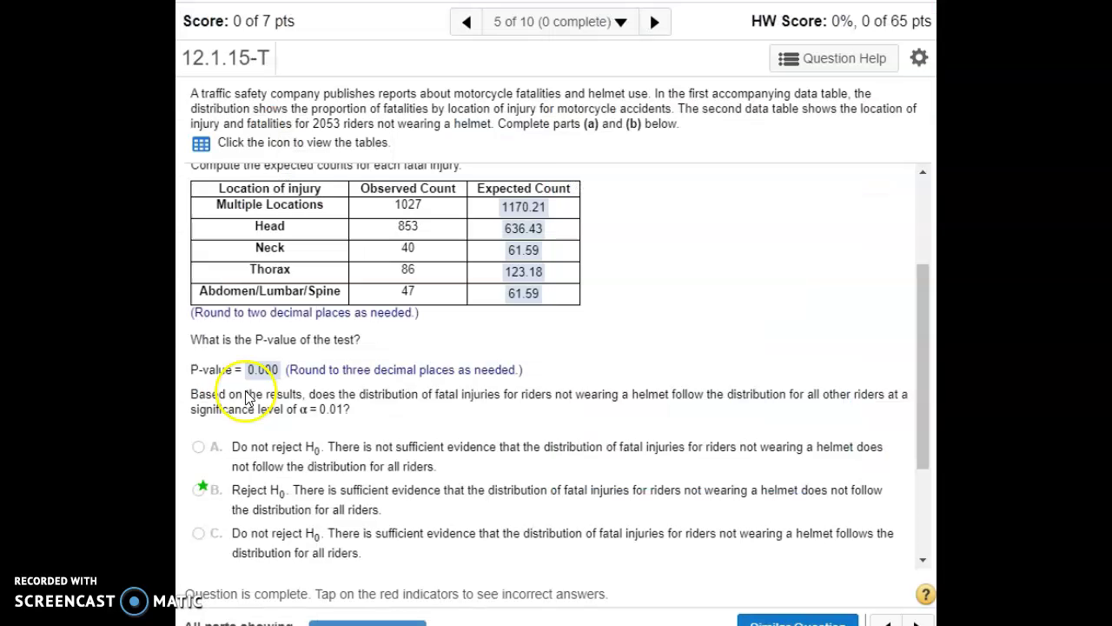
pyautogui.scroll(-1, 261, 478)
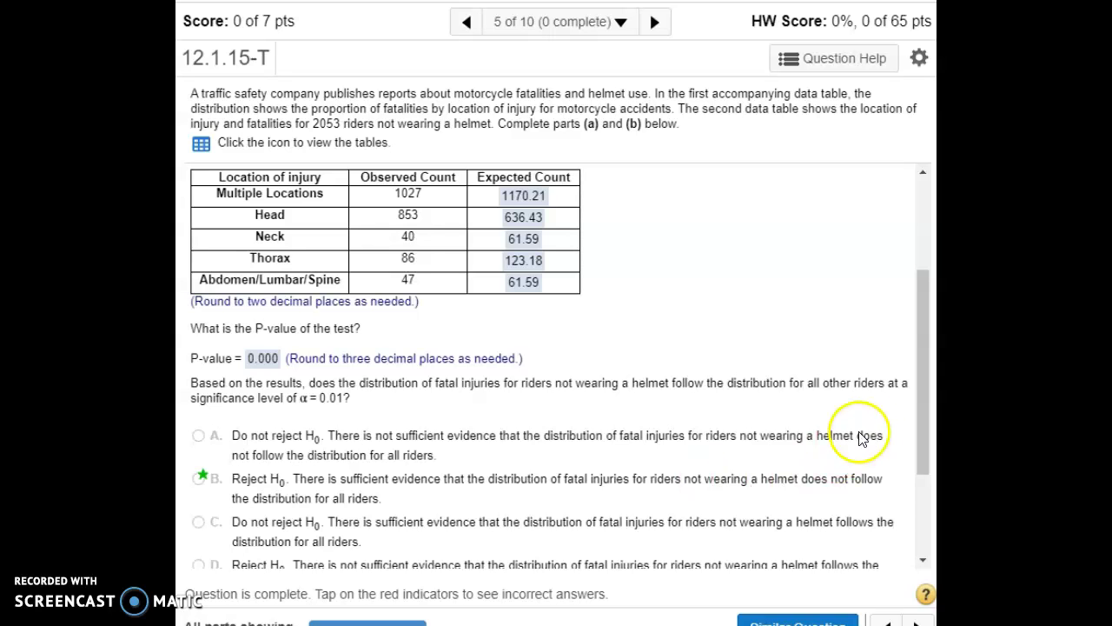
pyautogui.moveTo(921, 410); pyautogui.dragTo(923, 506)
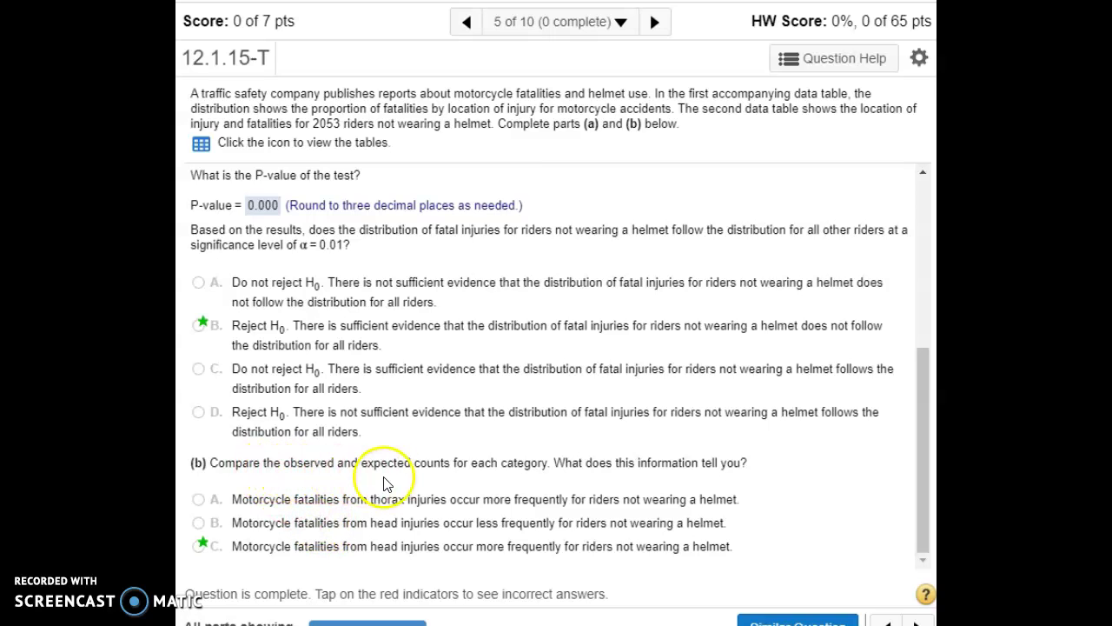
pyautogui.moveTo(923, 504); pyautogui.dragTo(916, 408)
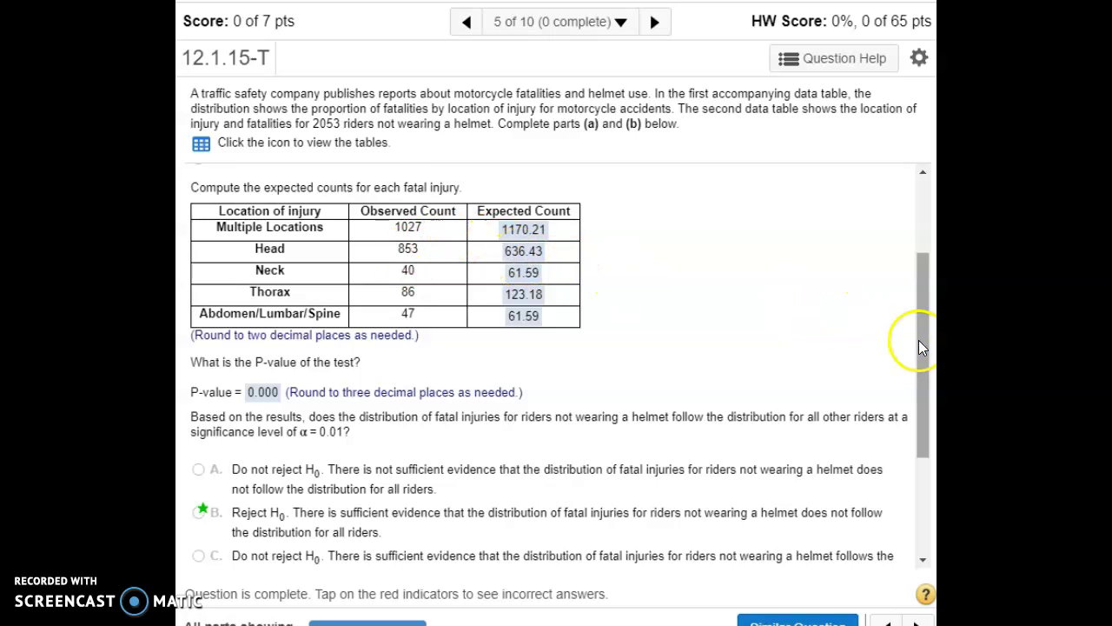
pyautogui.moveTo(919, 339); pyautogui.dragTo(923, 463)
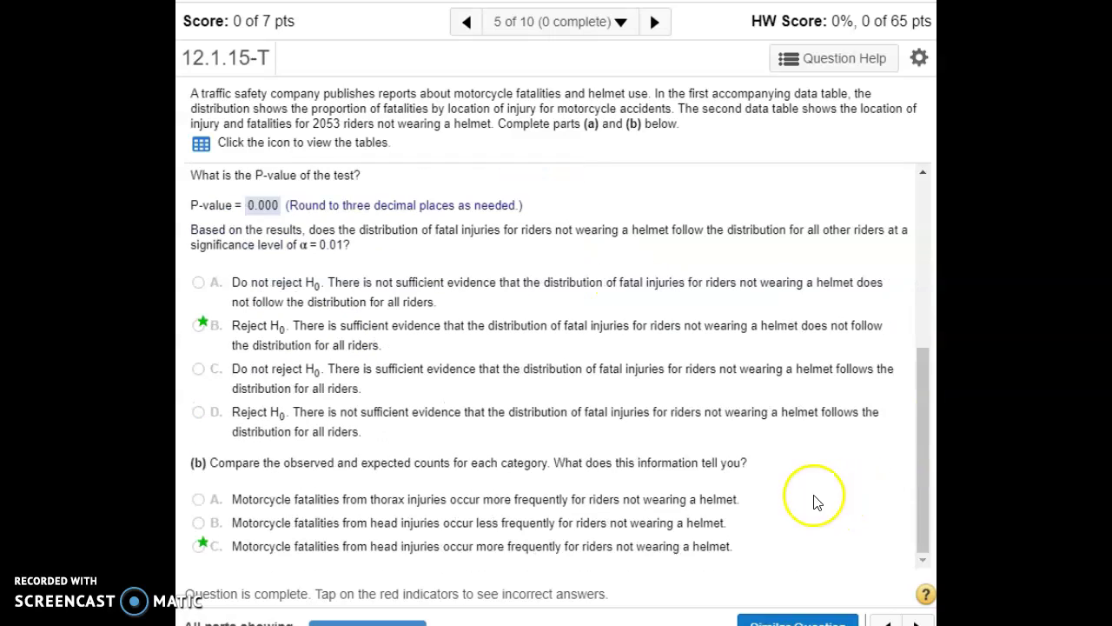